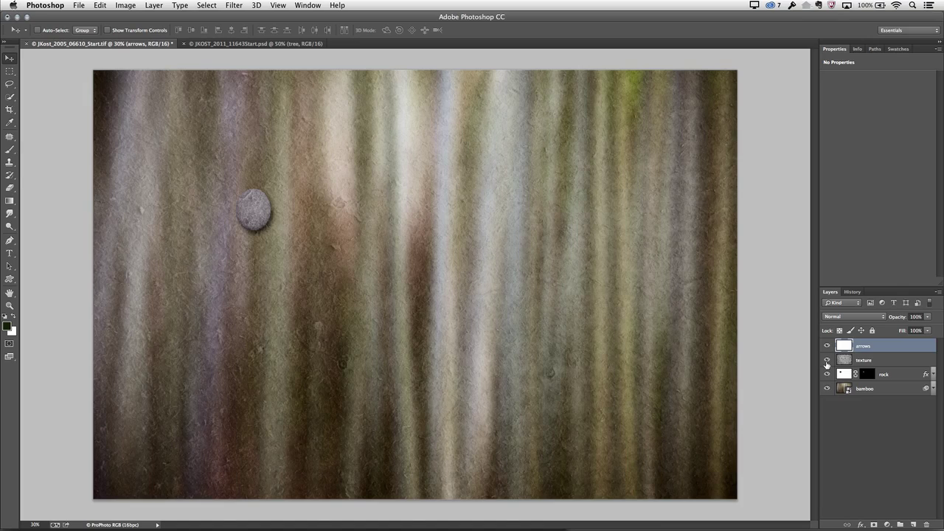
Step: Hide the texture, rock and bamboo layers and draw a dark arrow custom shape near the top-left
left_click_drag(827, 361, 827, 388)
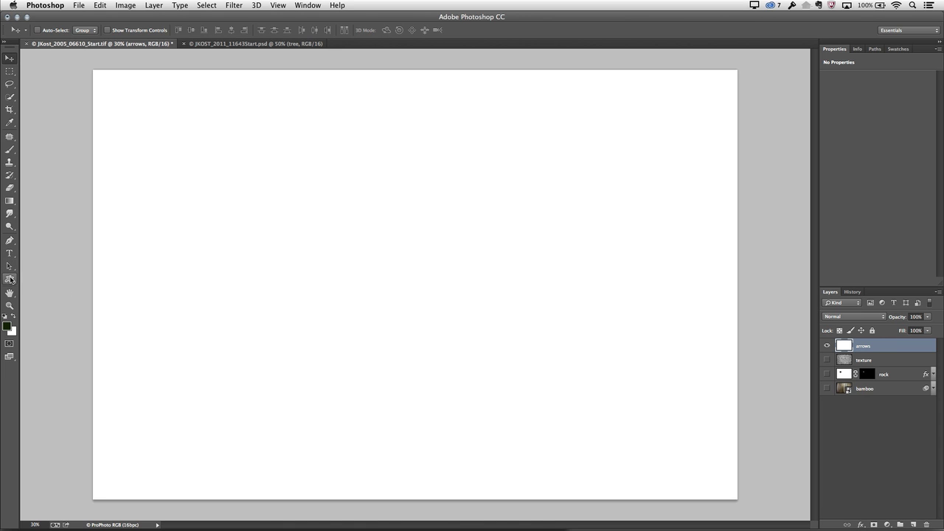
left_click_drag(10, 279, 68, 323)
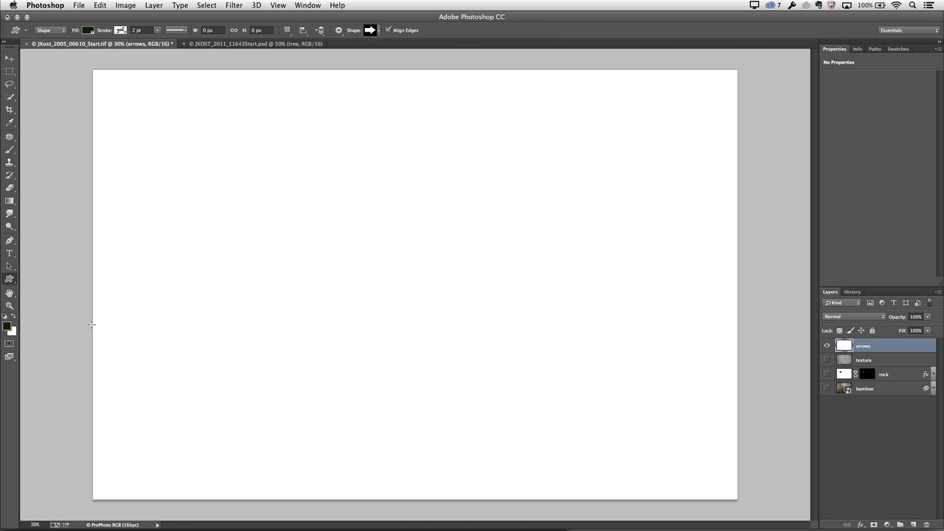
left_click(380, 31)
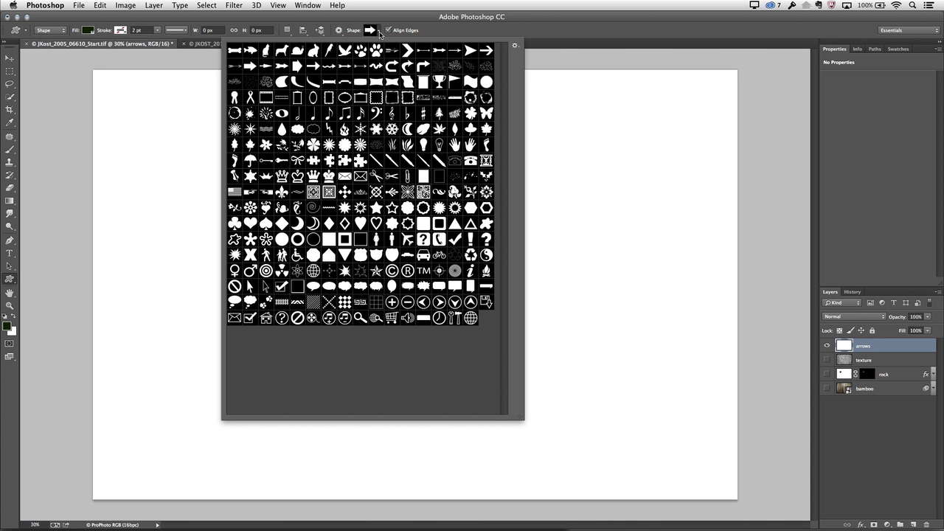
left_click(380, 32)
left_click_drag(292, 140, 368, 171)
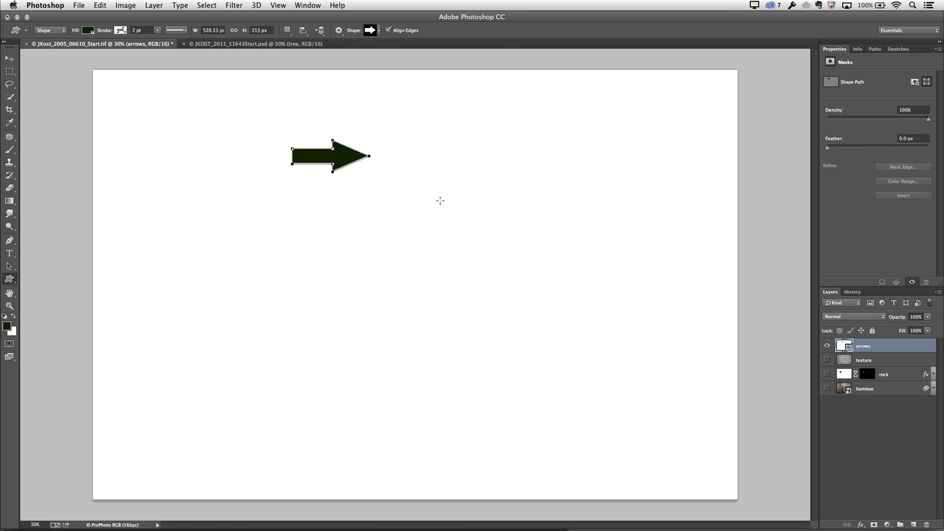
Step: Select around the arrow, define it as a pattern, then remove it from the layer
left_click(10, 72)
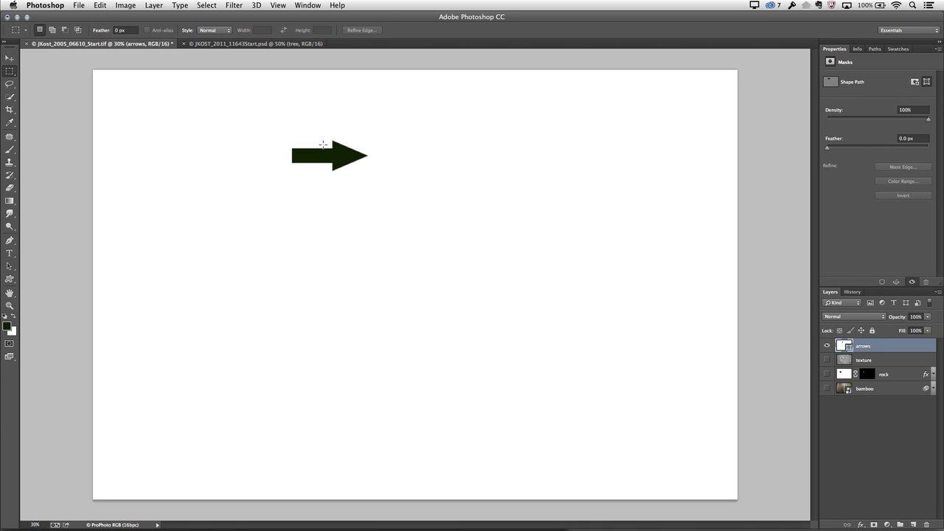
left_click_drag(277, 129, 381, 184)
left_click(100, 5)
key("alt+super+z")
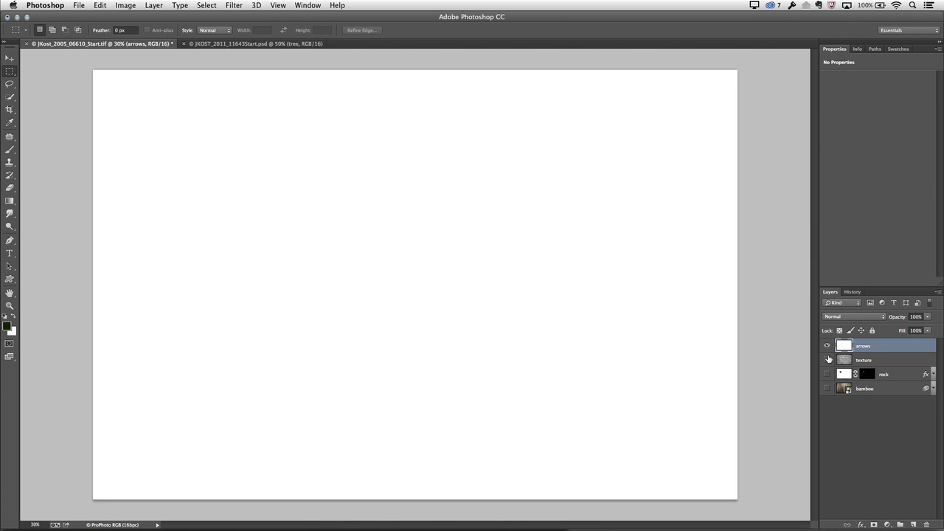
Step: Show the texture, rock and bamboo layers again with Path 1 active and the spiral path selected
left_click_drag(826, 359, 826, 386)
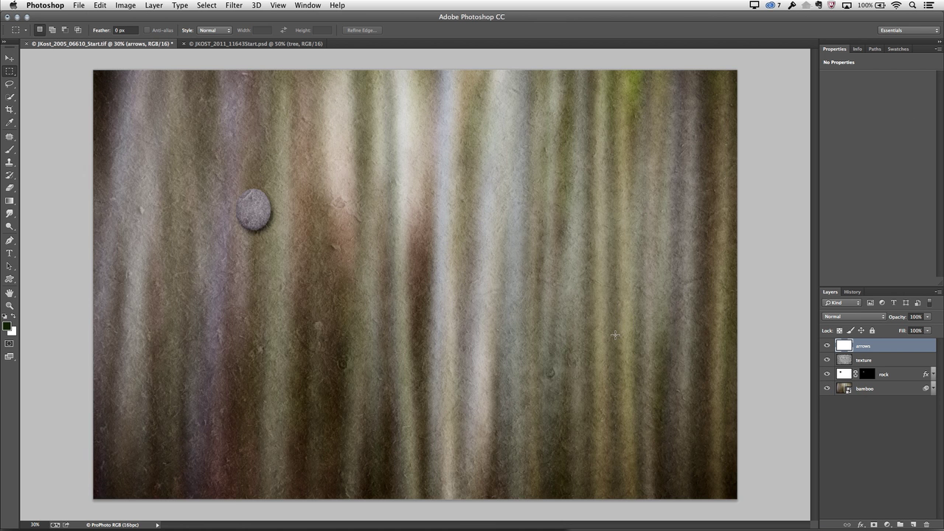
left_click(876, 49)
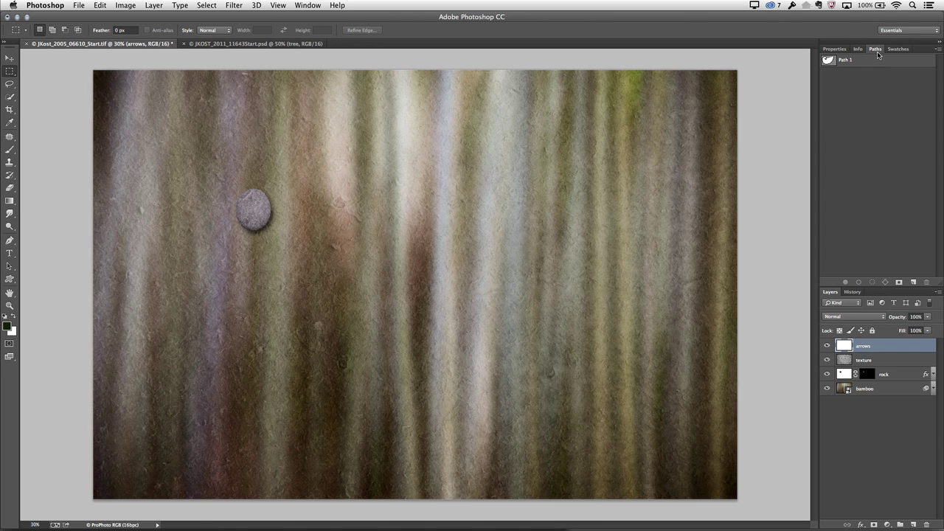
left_click(872, 64)
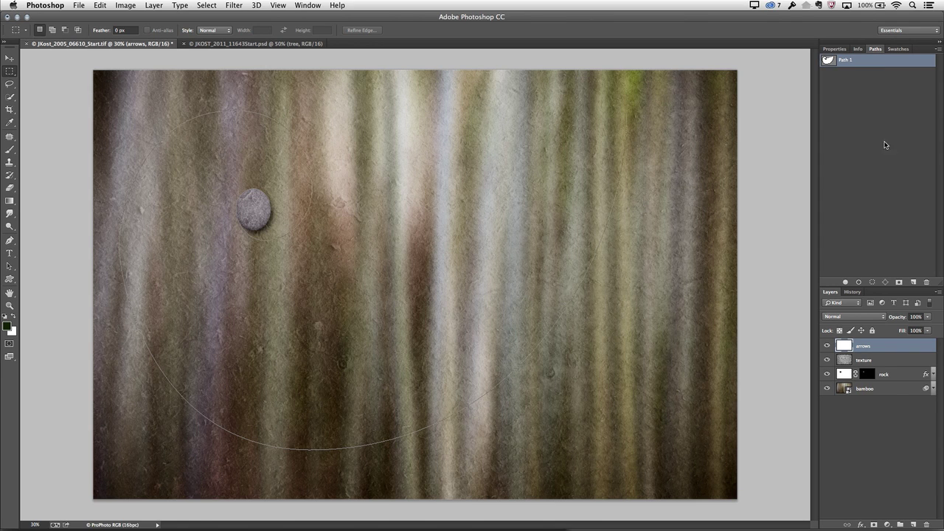
left_click_drag(827, 360, 832, 399)
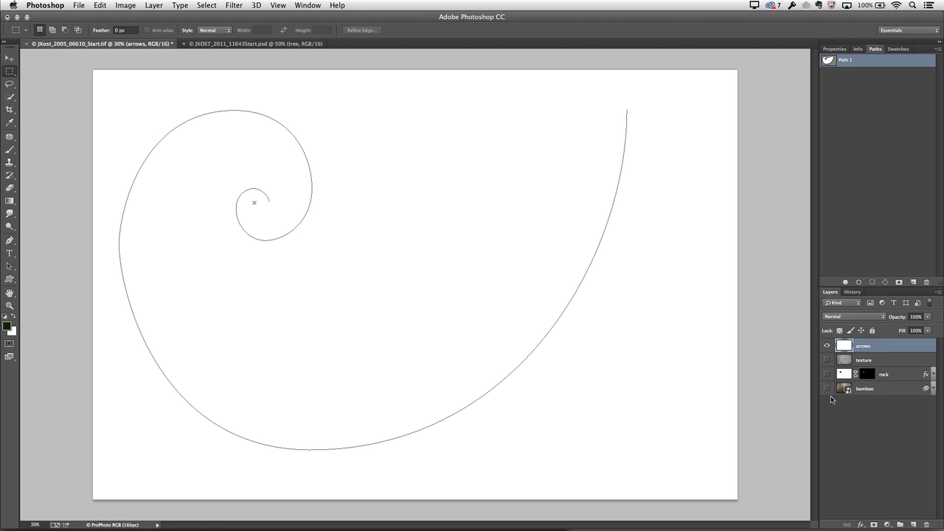
key("a")
left_click(588, 284)
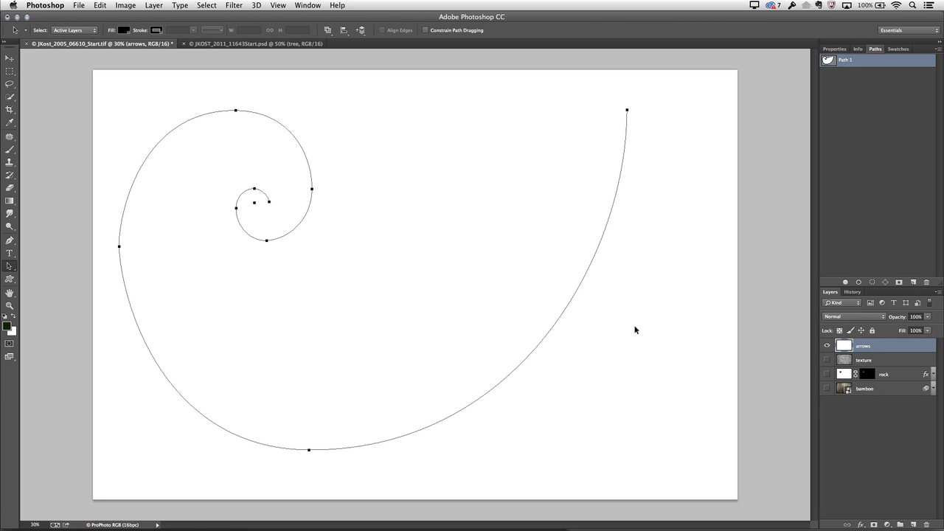
left_click_drag(826, 360, 829, 396)
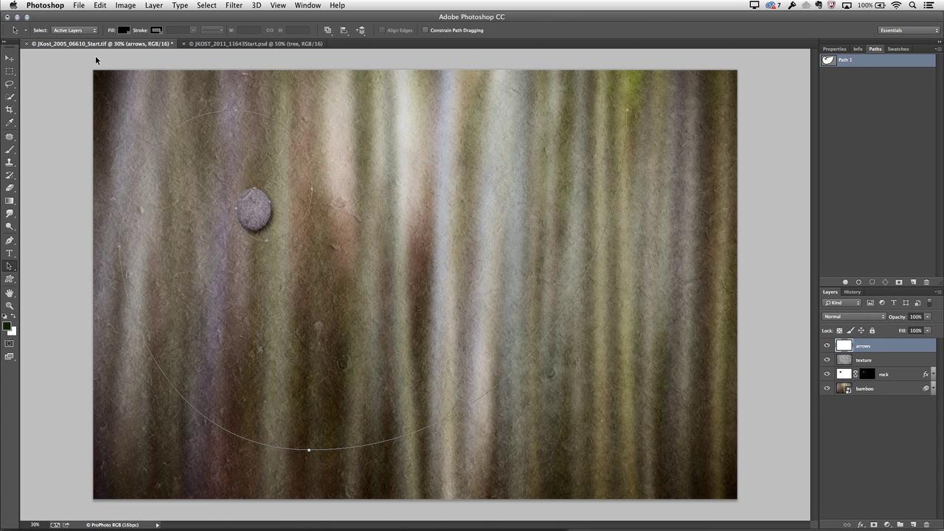
Step: Fill with the arrow custom pattern using the Place Along Path scripted pattern
left_click(101, 6)
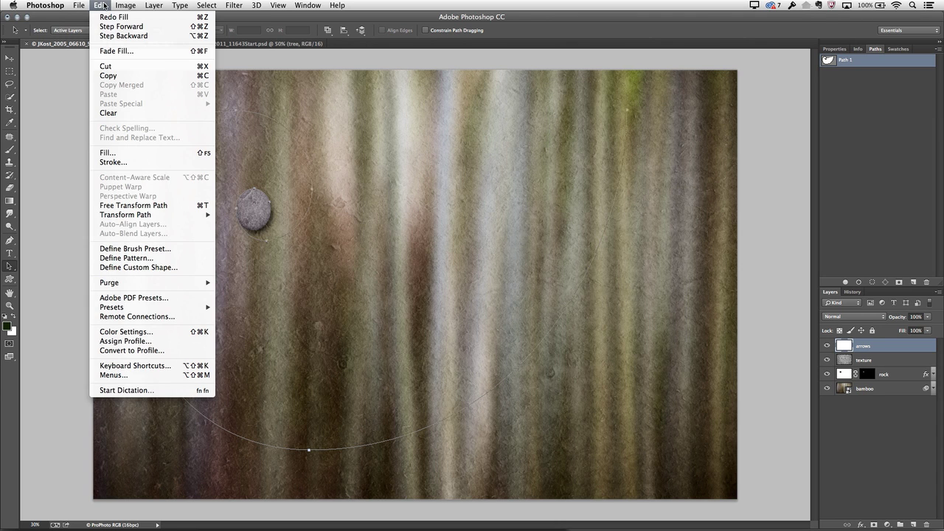
left_click(110, 153)
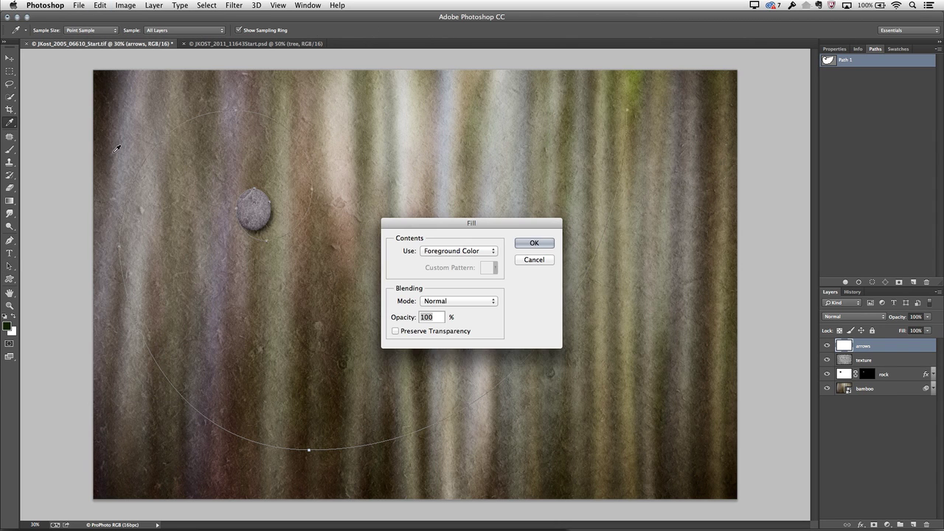
left_click(463, 252)
left_click(457, 292)
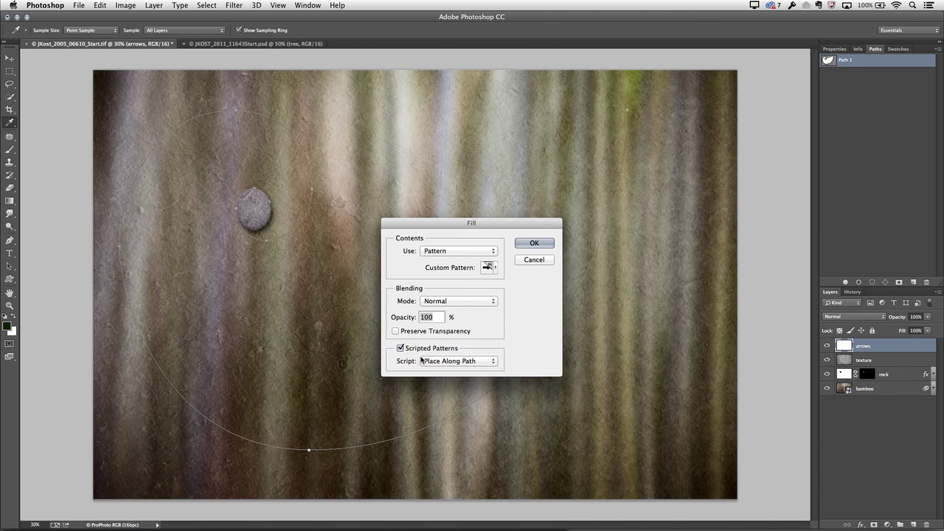
left_click(460, 361)
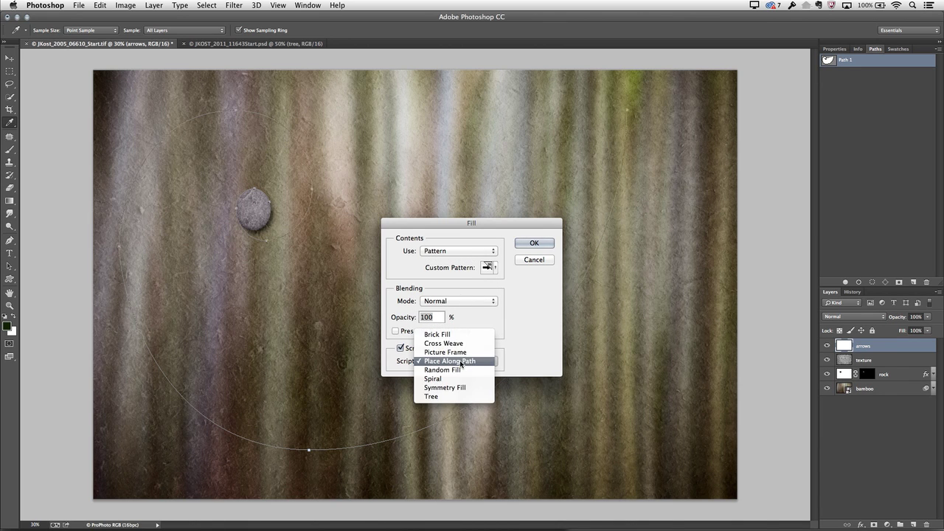
left_click(479, 362)
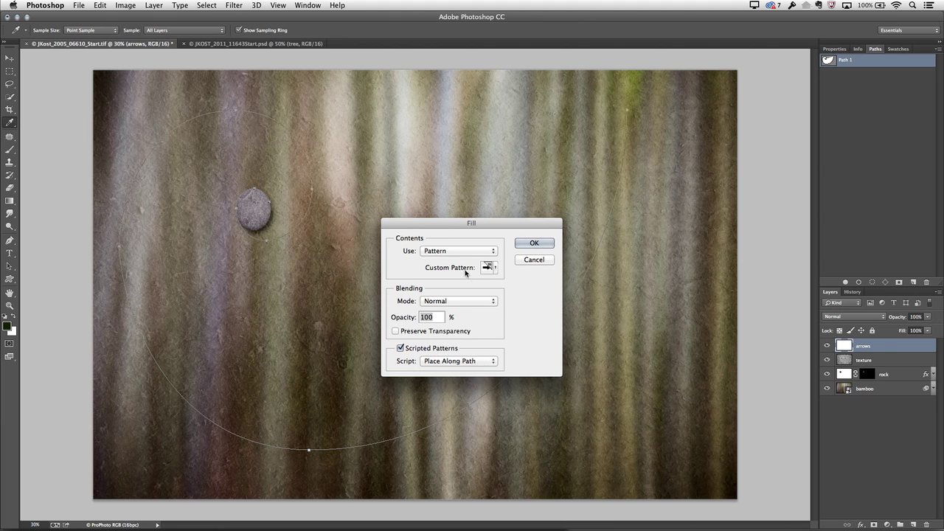
left_click(496, 268)
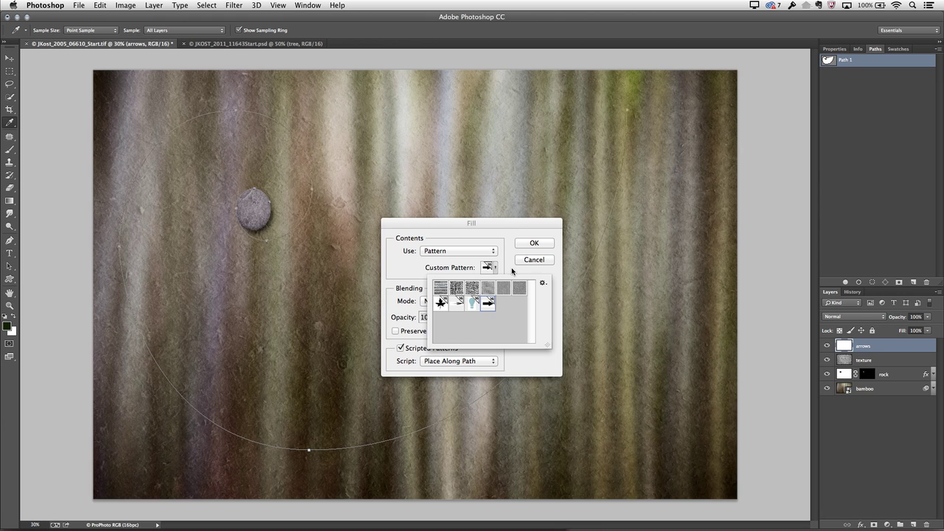
left_click(510, 267)
left_click(528, 245)
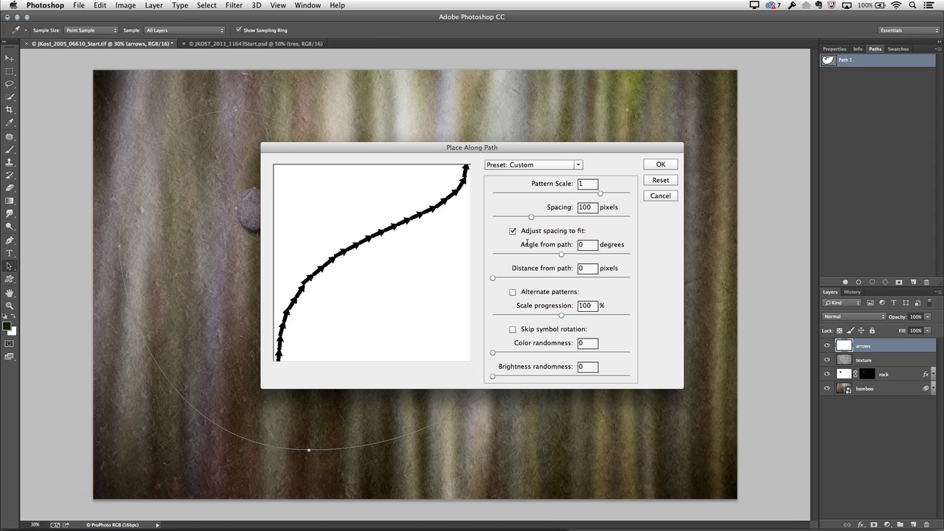
Step: Set Pattern Scale to 0.5 and reset the arrow Angle to 0
double_click(582, 184)
type(".5")
key("Tab")
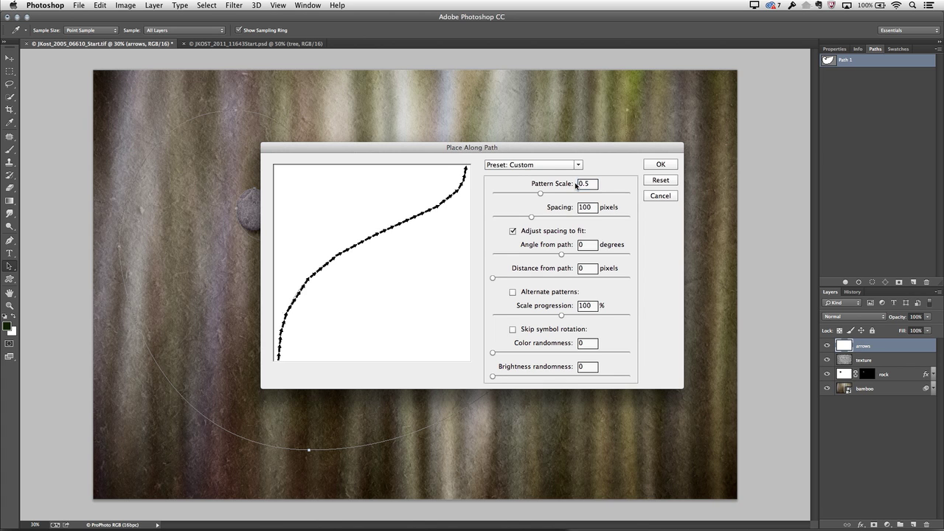
double_click(589, 208)
left_click_drag(561, 254, 529, 256)
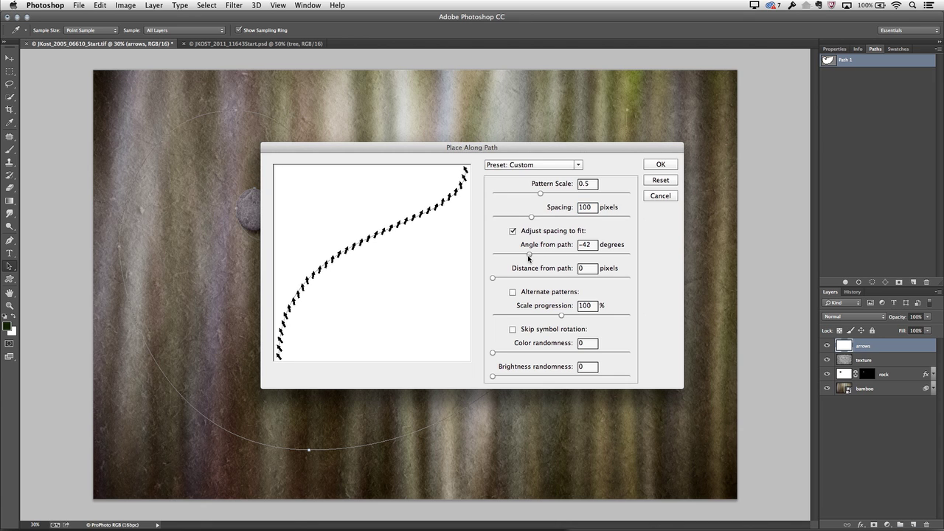
double_click(588, 245)
type("0")
Step: Reset Distance to 0, leave Alternate off, enable Skip symbol rotation, and apply the arrows
left_click_drag(492, 278, 522, 278)
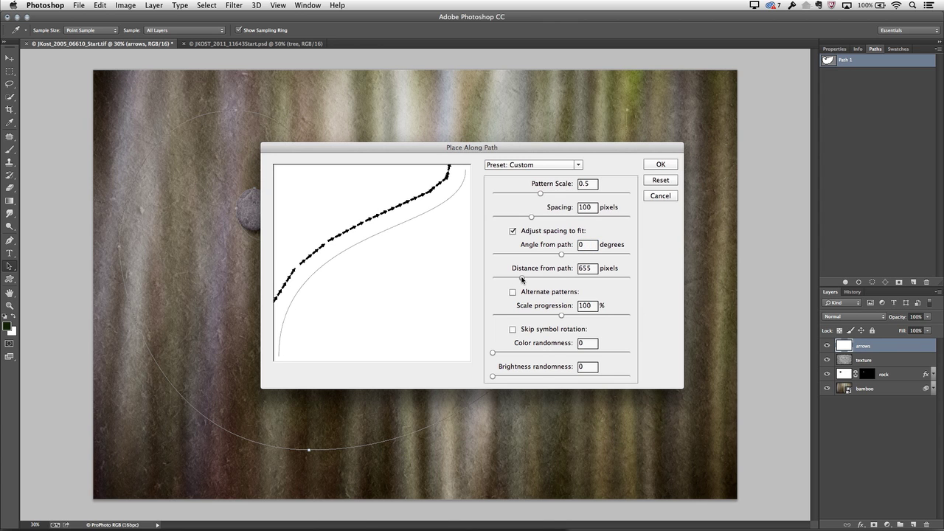
left_click(513, 294)
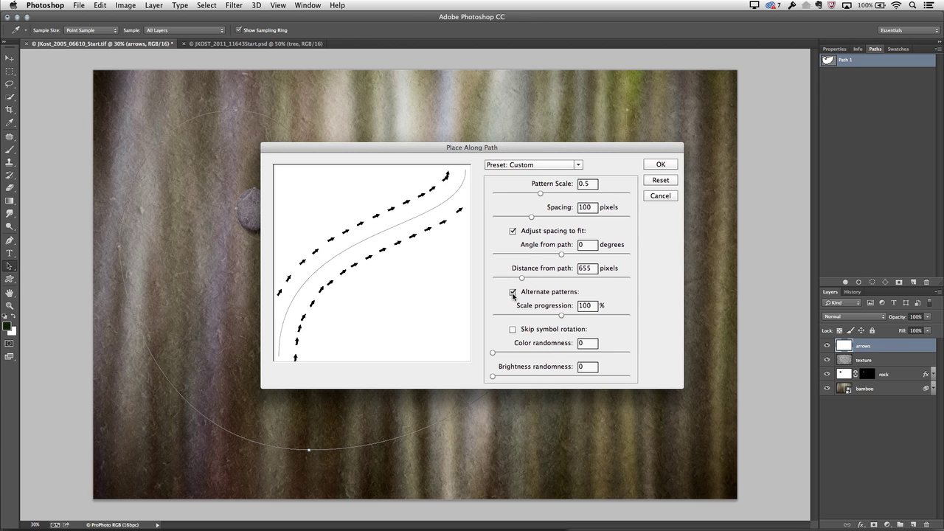
left_click(513, 293)
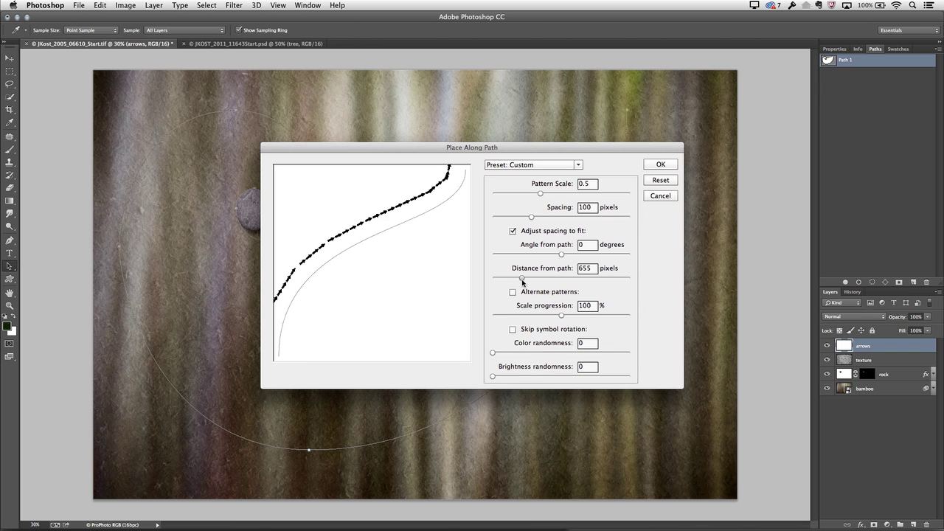
double_click(587, 268)
type("0")
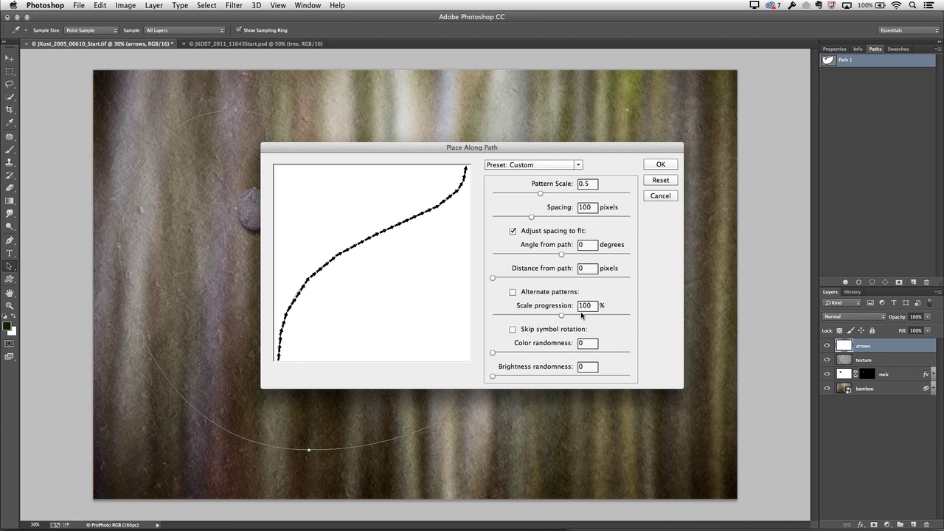
left_click(512, 329)
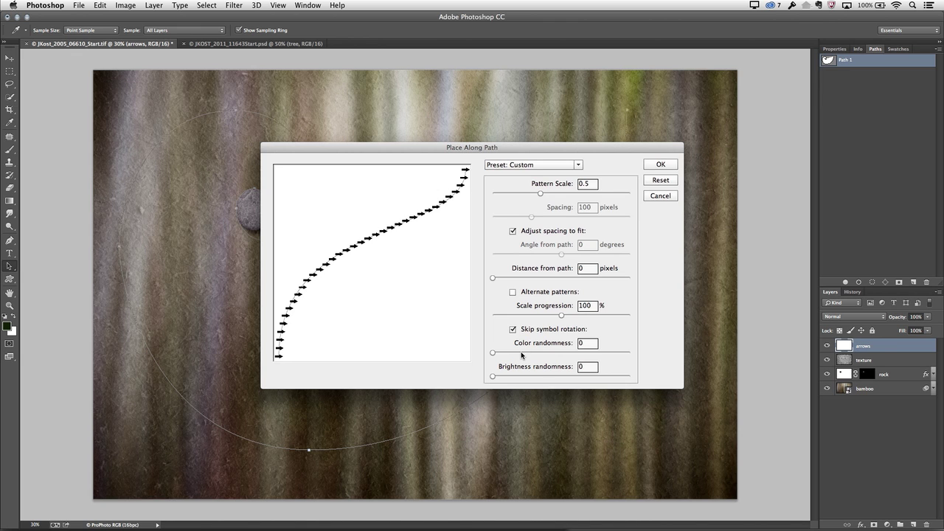
left_click_drag(520, 353, 493, 377)
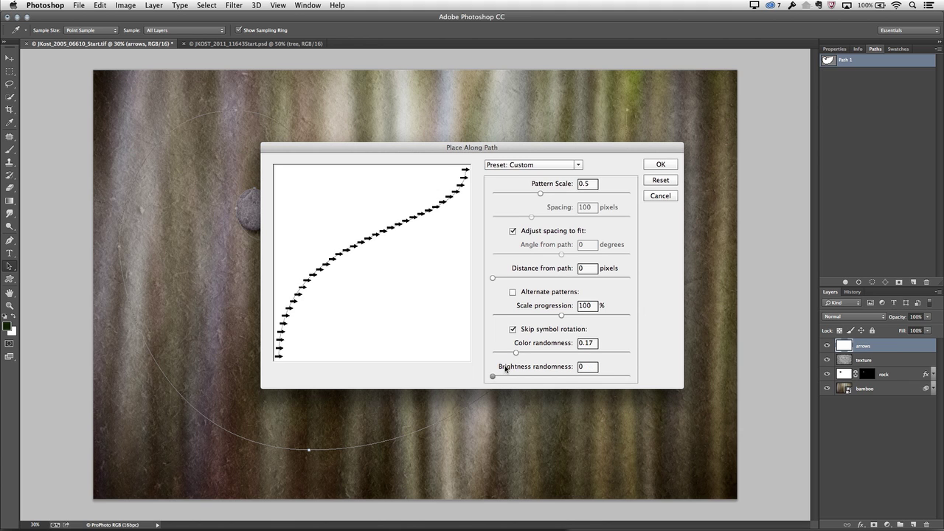
left_click(660, 165)
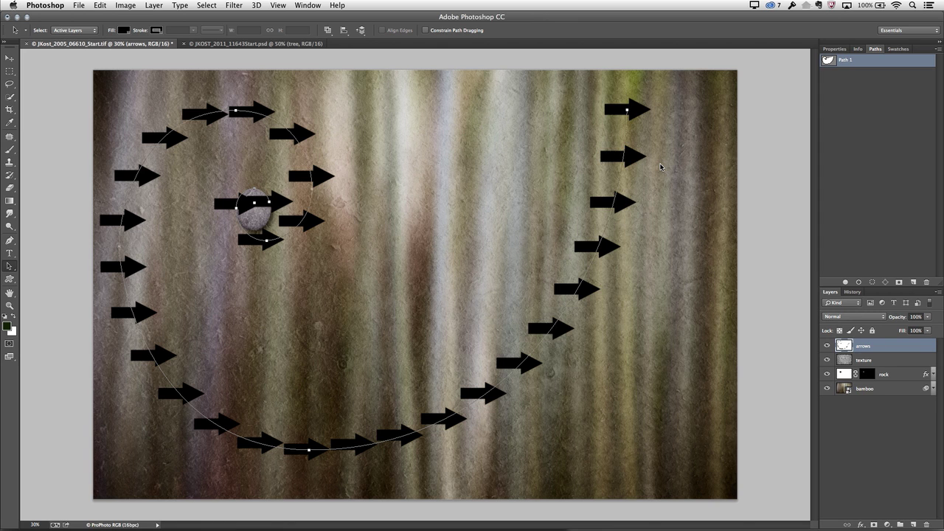
Step: Undo the placed arrows and reopen the last Fill settings with Shift+Backspace
key("super+z")
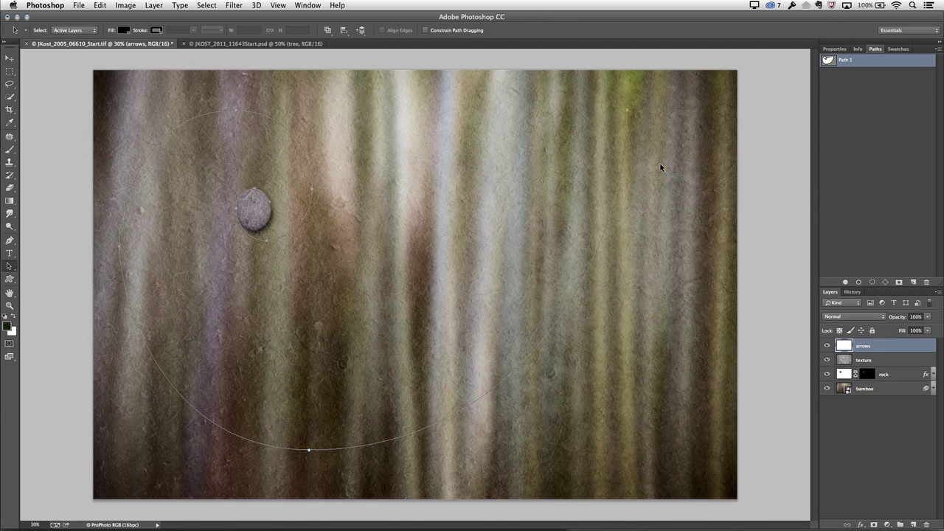
key("shift+BackSpace")
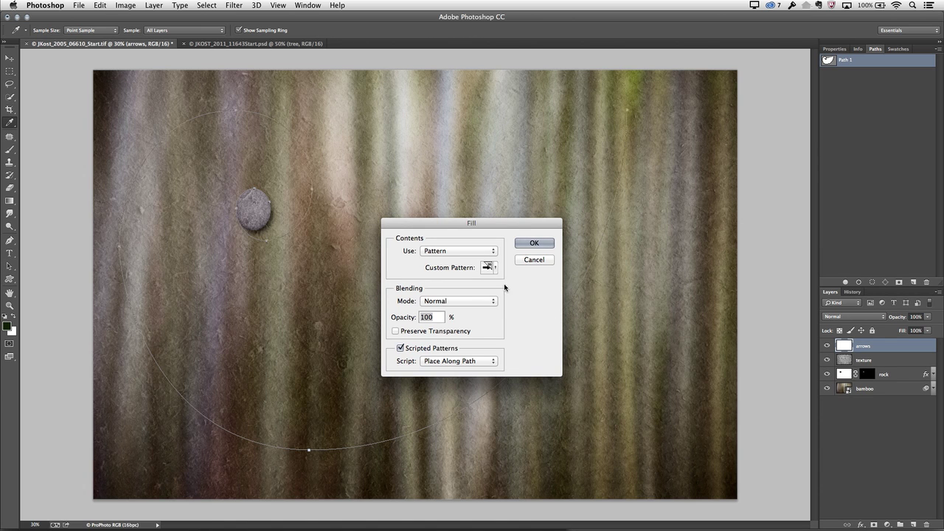
Step: Place arrows along the spiral with Scale progression 95 and symbol rotation enabled
left_click(534, 243)
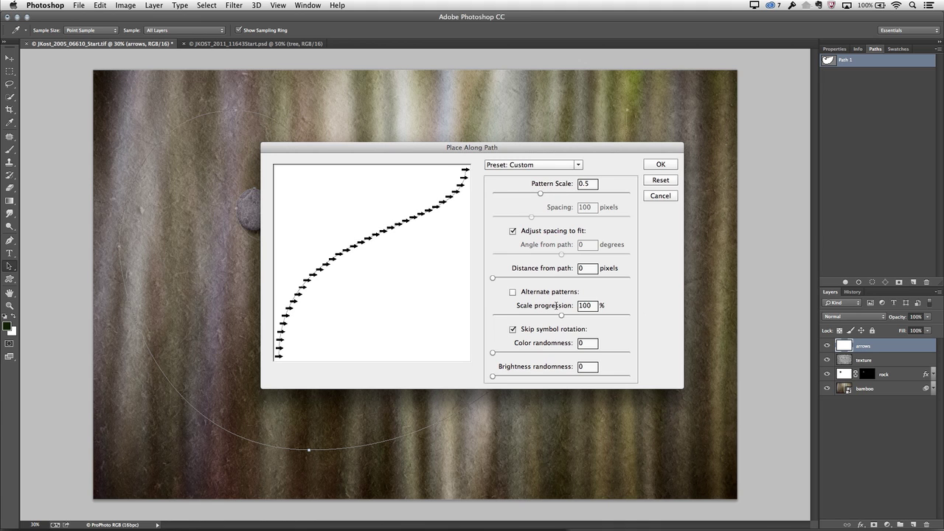
double_click(590, 306)
type("95")
left_click(513, 330)
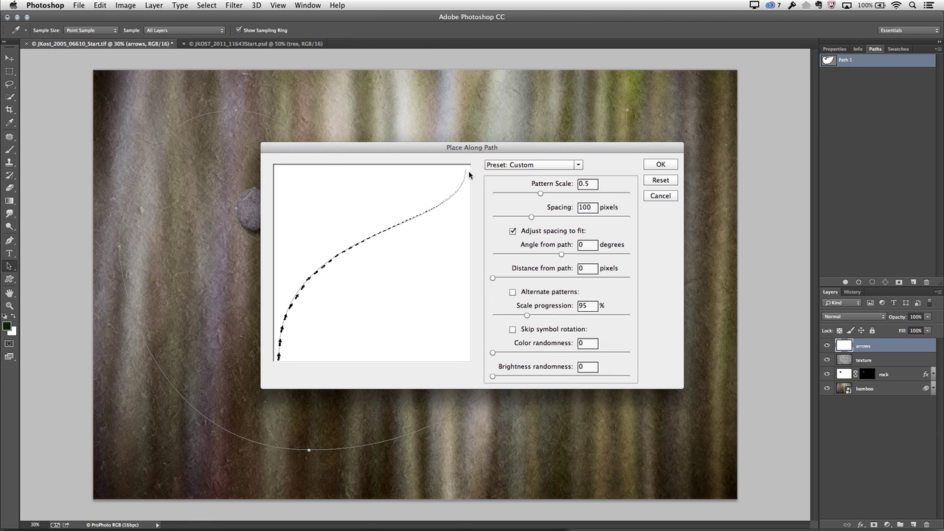
left_click(660, 164)
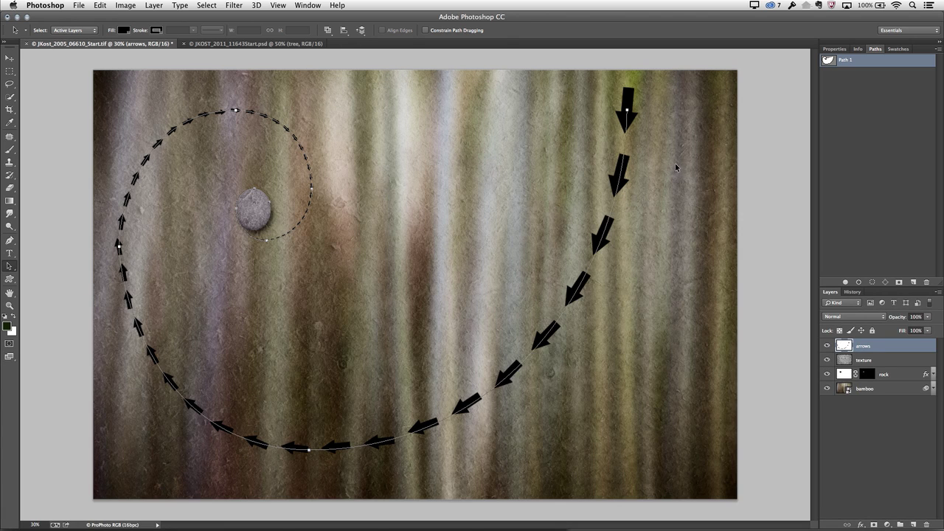
Step: Deselect Path 1 so only the arrows remain visible
left_click(851, 151)
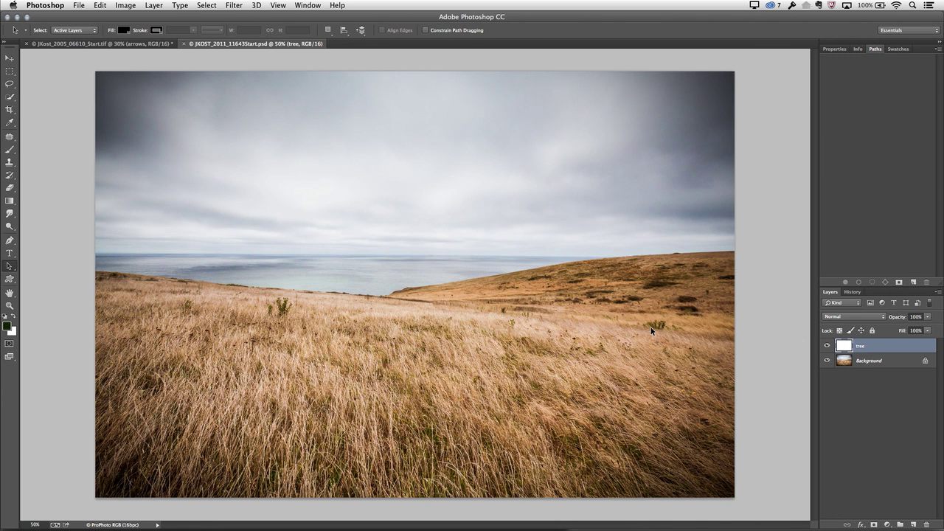
Step: Fill the empty tree layer using the Tree scripted pattern
key("shift+F5")
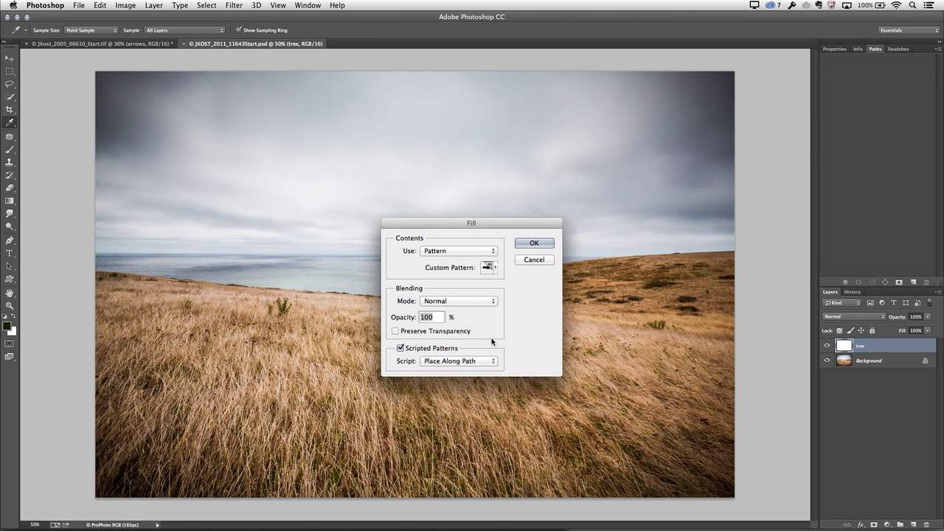
left_click(486, 362)
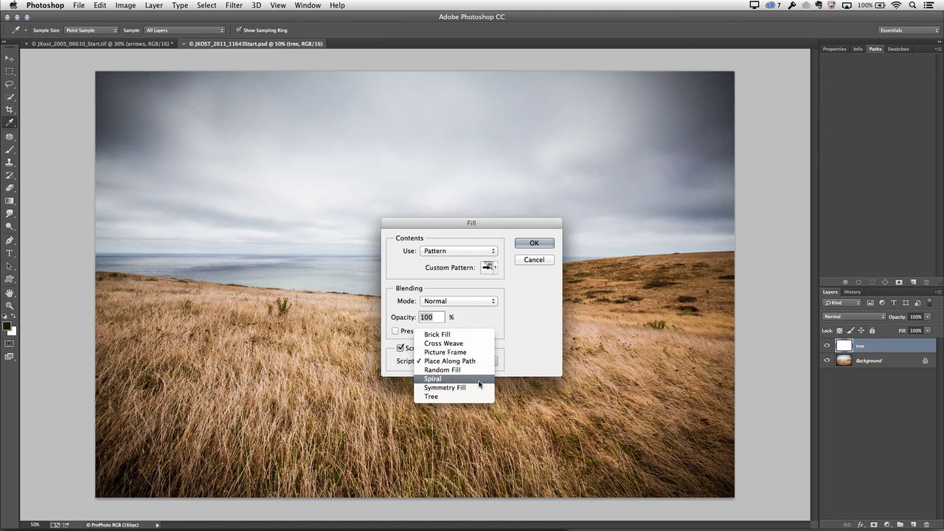
left_click(479, 396)
left_click(537, 243)
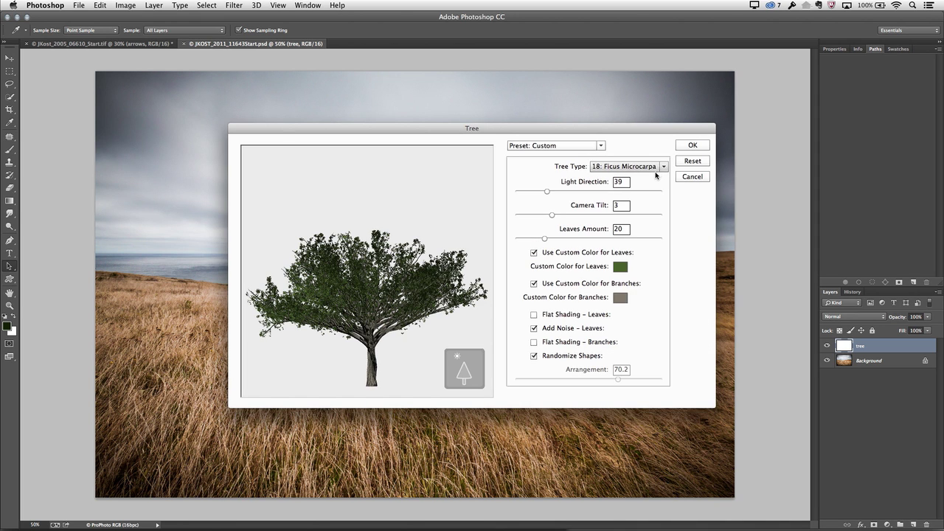
Step: Render an 18: Ficus Microcarpa tree with light direction 104, Leaves Amount 26 and custom leaf colour
left_click(658, 167)
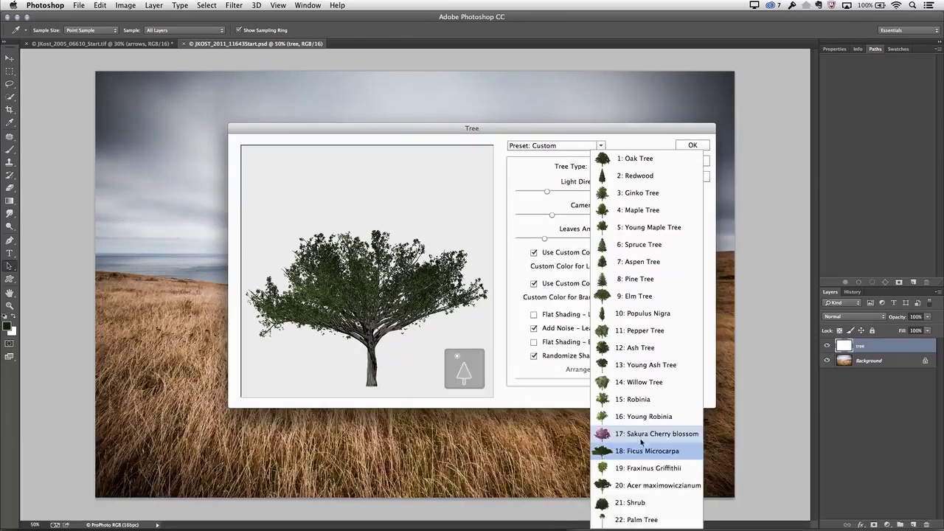
left_click(631, 449)
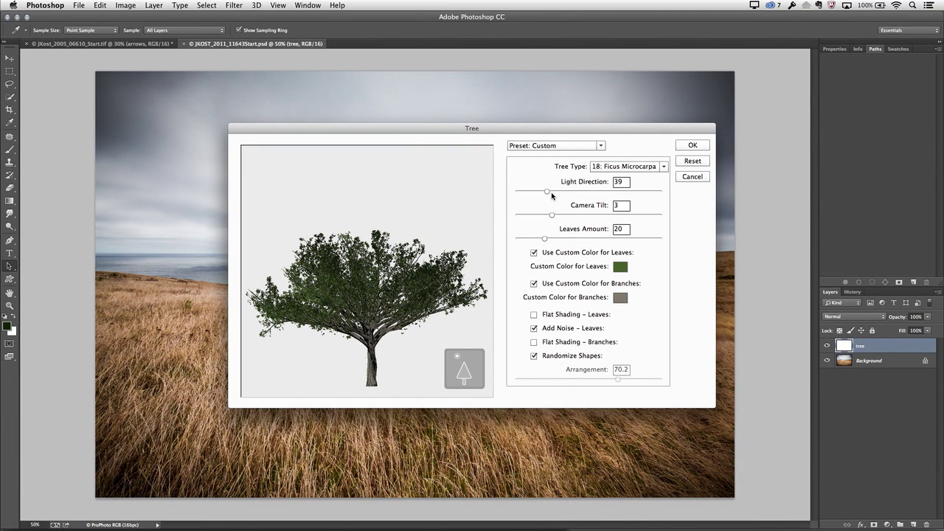
left_click_drag(547, 192, 588, 193)
left_click_drag(588, 192, 600, 193)
mouse_move(546, 241)
left_mouse_down()
mouse_move(514, 240)
mouse_move(552, 240)
left_mouse_up()
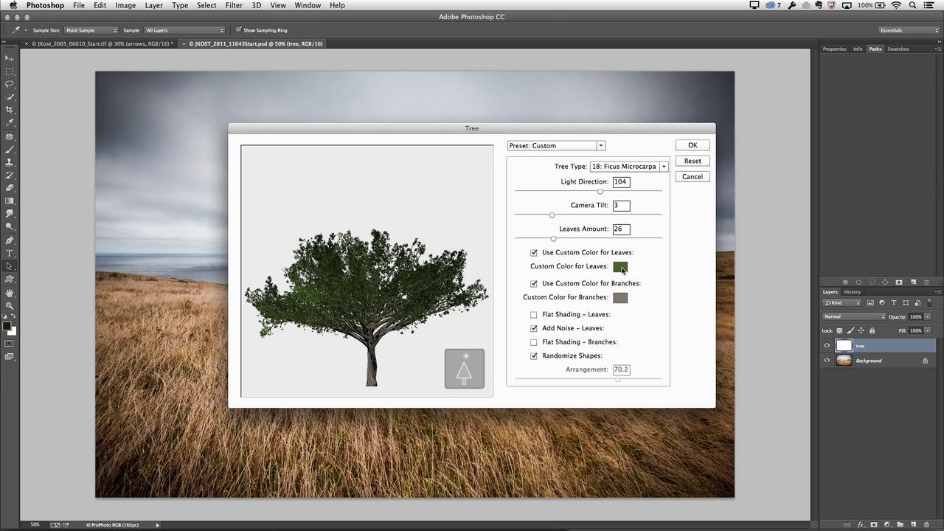
left_click(621, 268)
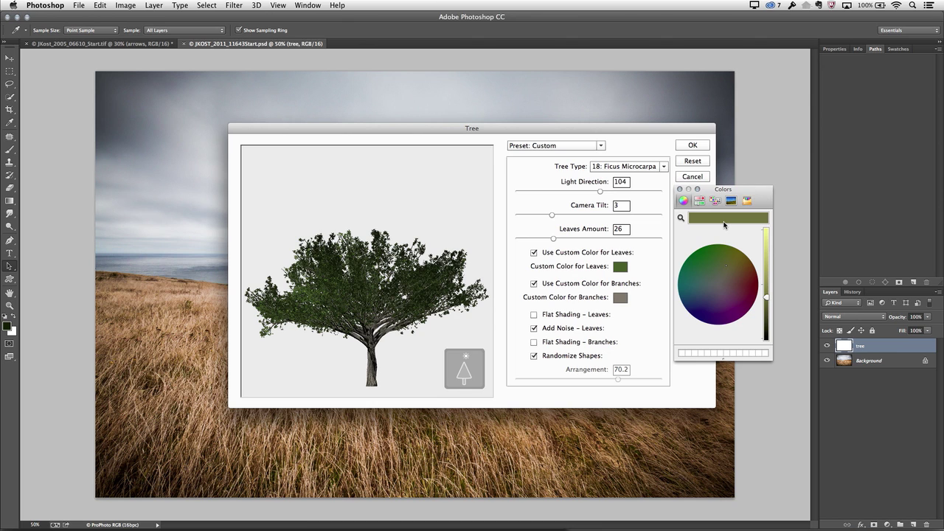
left_click(680, 190)
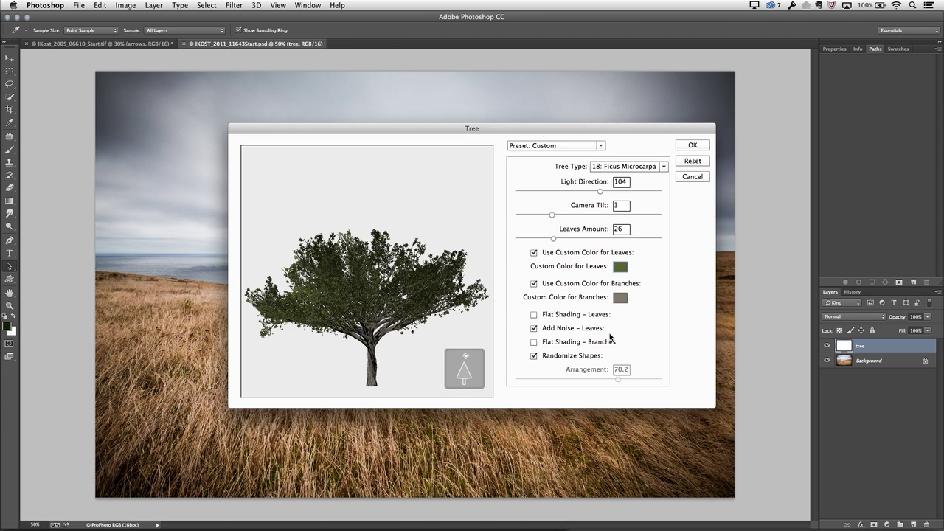
left_click(692, 146)
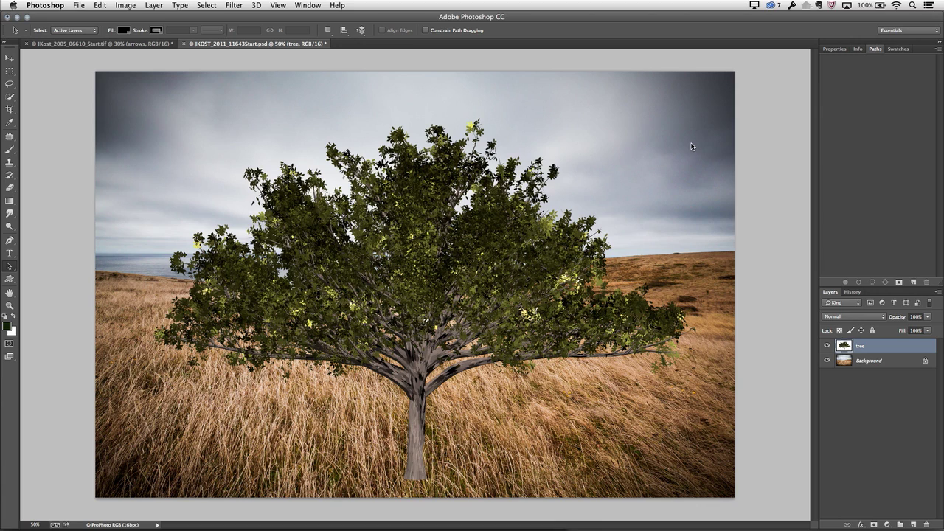
Step: Scale the tree down to about 48% with Free Transform and move it to the meadow's left
key("ctrl+t")
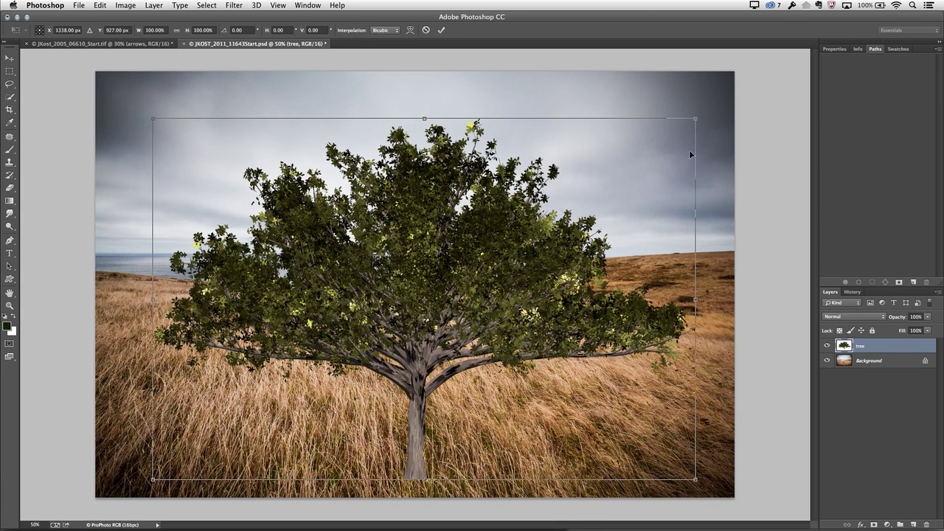
left_click_drag(696, 118, 559, 220)
left_click_drag(483, 299, 317, 231)
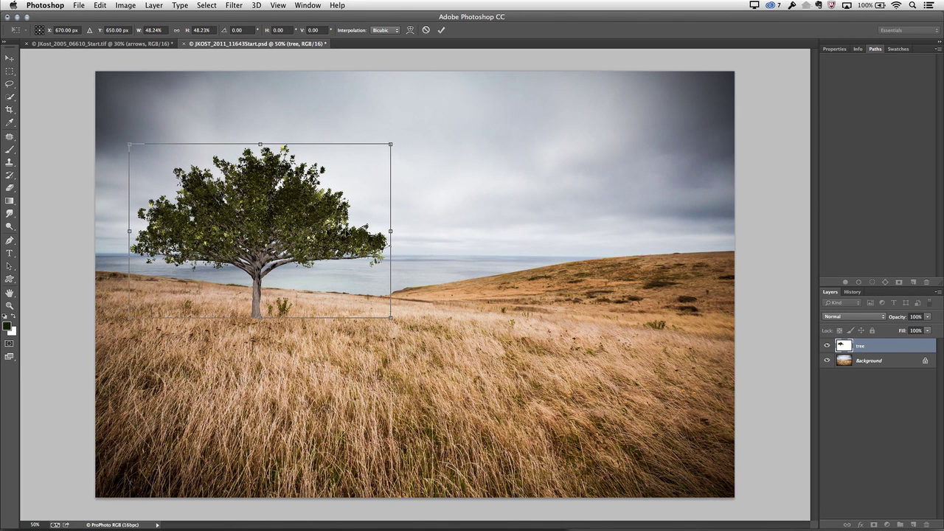
key("a")
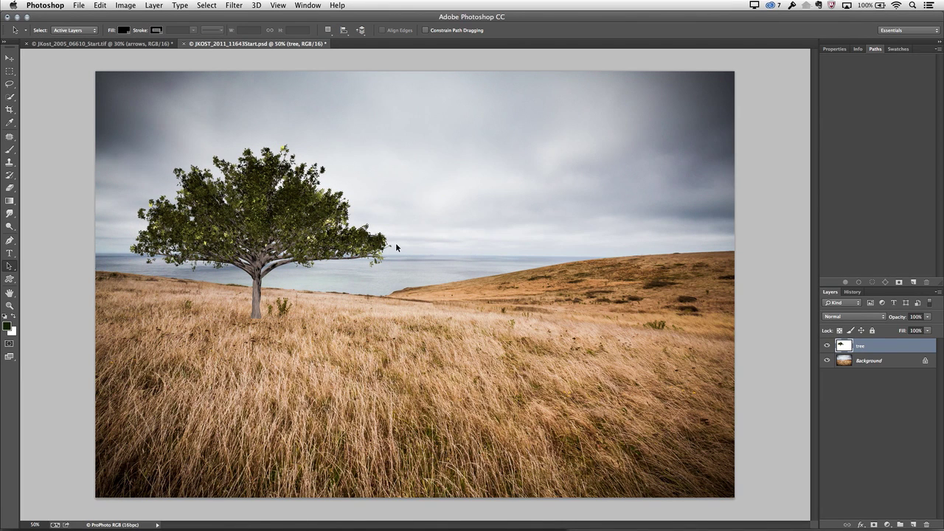
Step: Add a layer mask to the tree layer and brush black around the trunk base
left_click(874, 524)
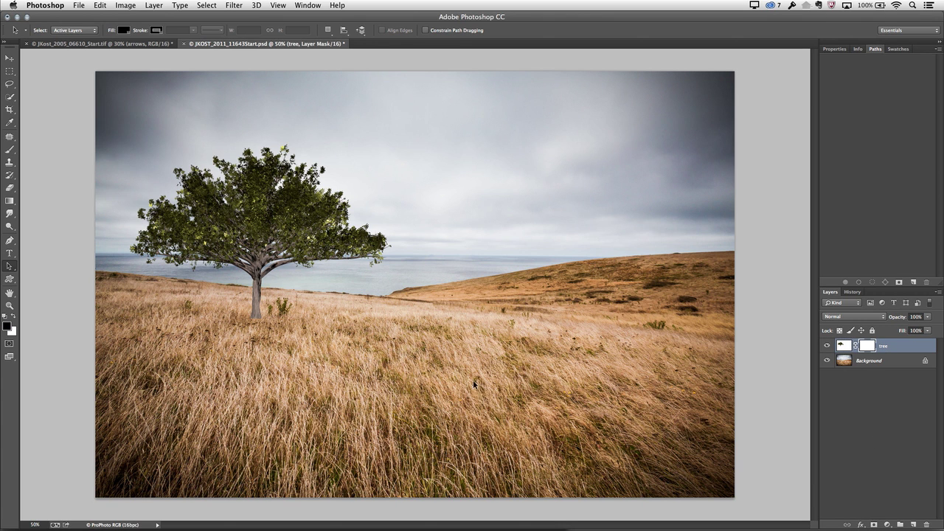
key("b")
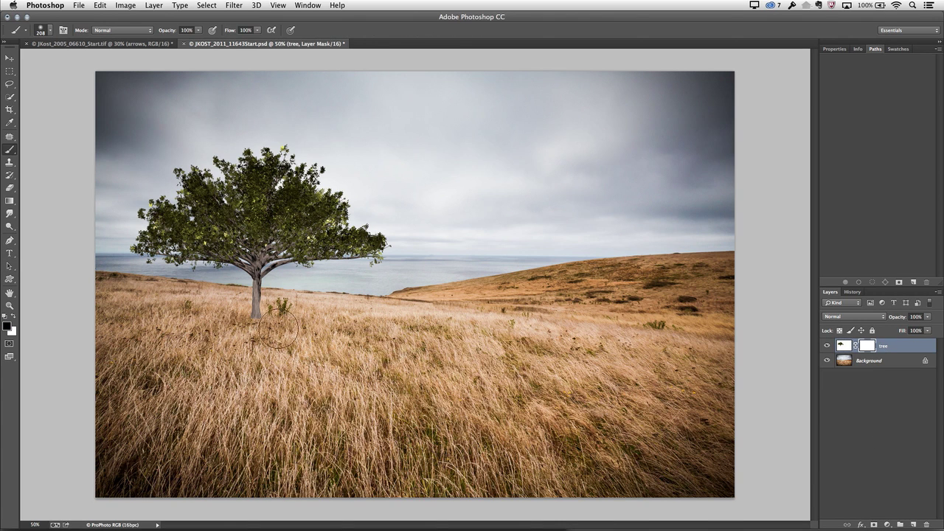
left_click_drag(259, 330, 249, 334)
Step: Add a new layer holding a Merge Visible copy of the scene and name it 'painting'
left_click(914, 524)
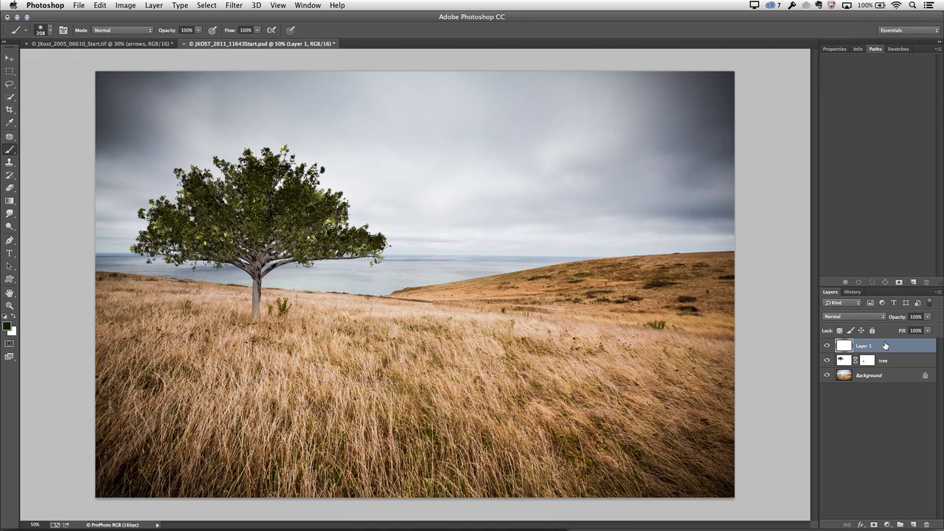
left_click(938, 294)
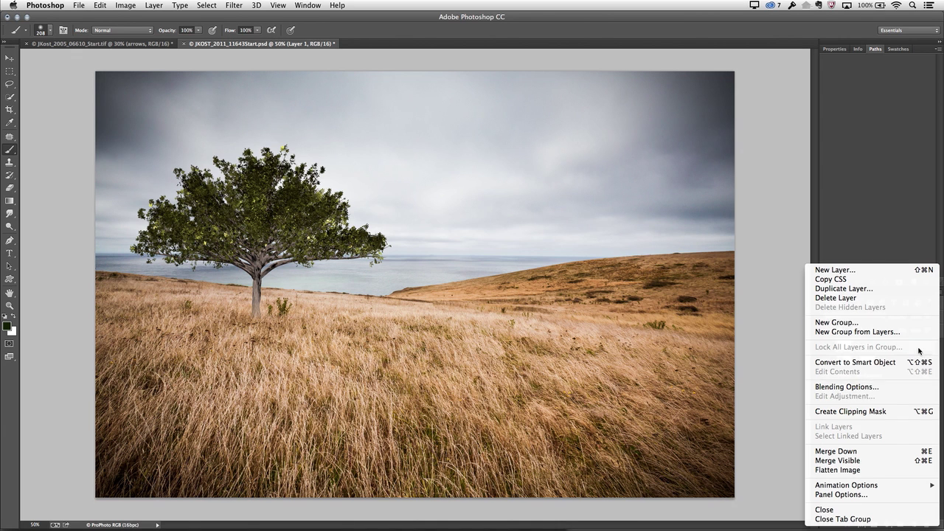
left_click(886, 460, "alt")
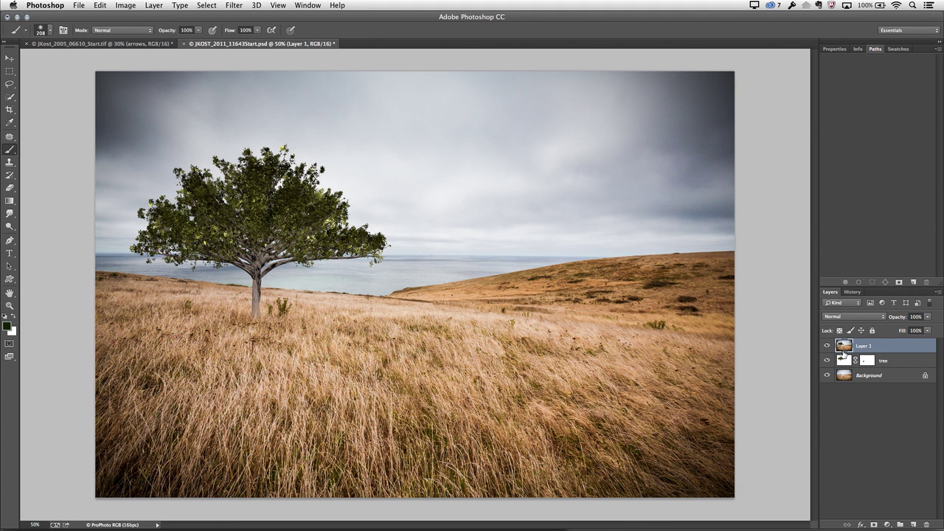
double_click(863, 347)
type("painting")
key("Return")
left_click(232, 6)
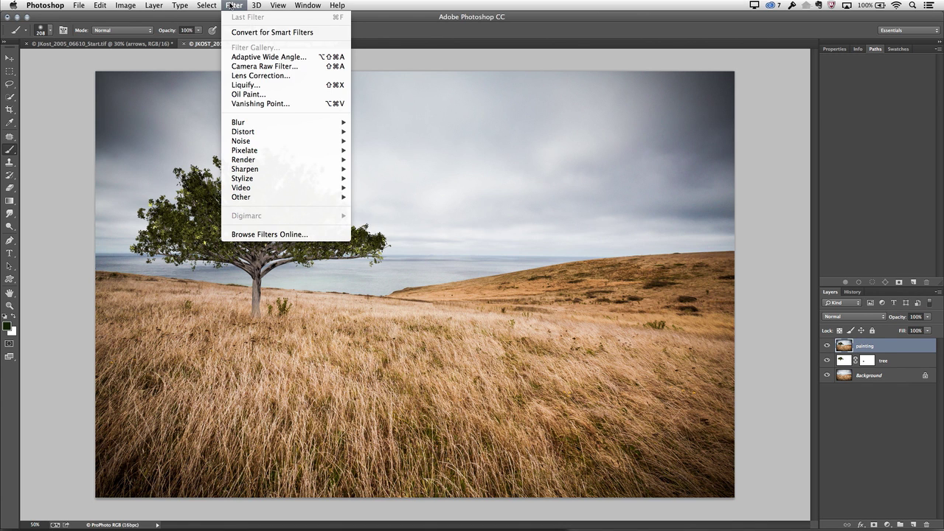
Step: Apply Oil Paint to the painting layer with Shine 0, Stylization 5.94 and Cleanliness 6.7
left_click(248, 94)
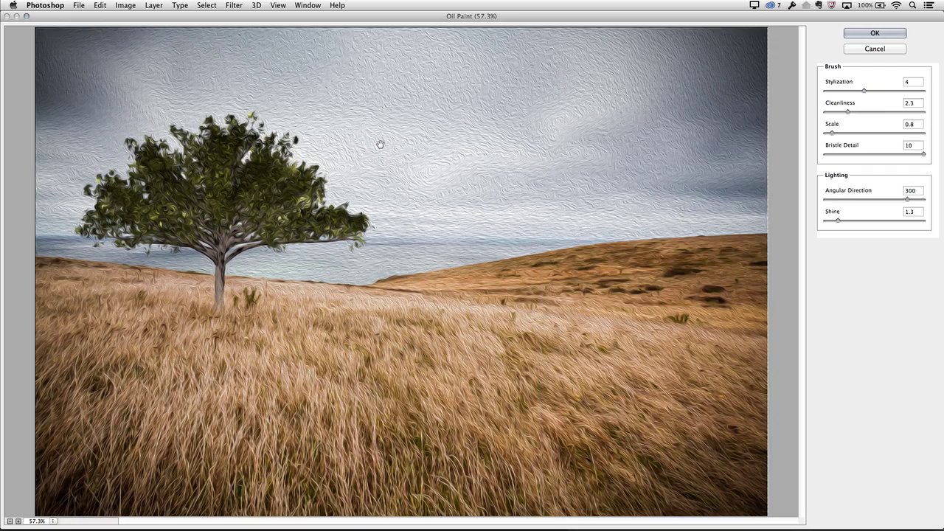
key("super+alt+0")
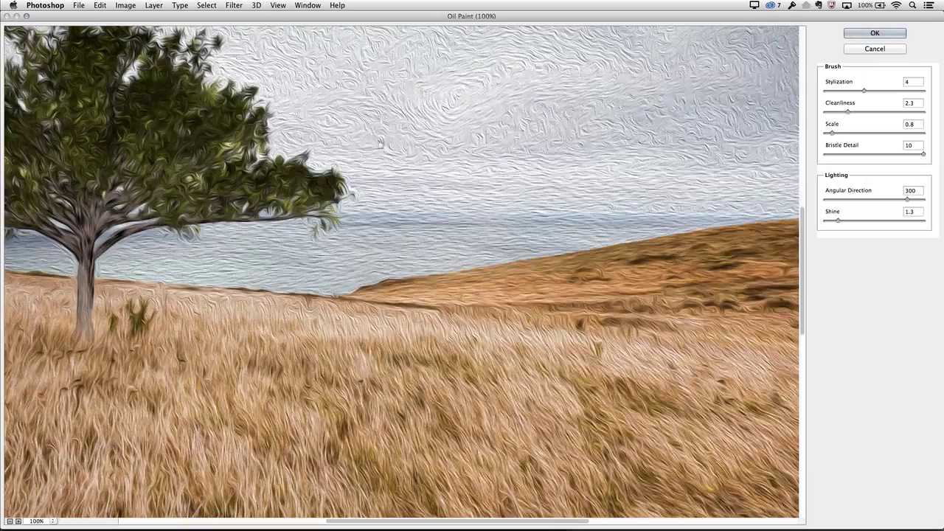
left_click_drag(379, 143, 497, 228)
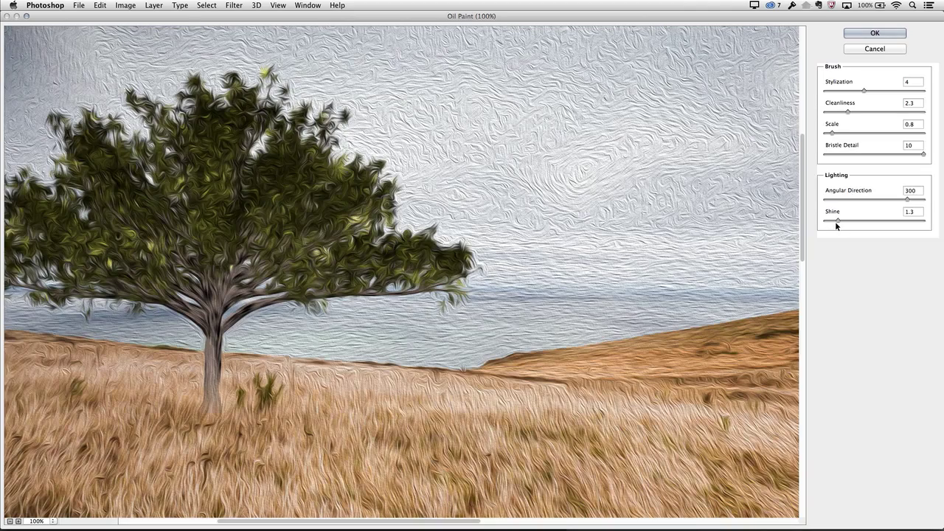
left_click_drag(837, 221, 820, 226)
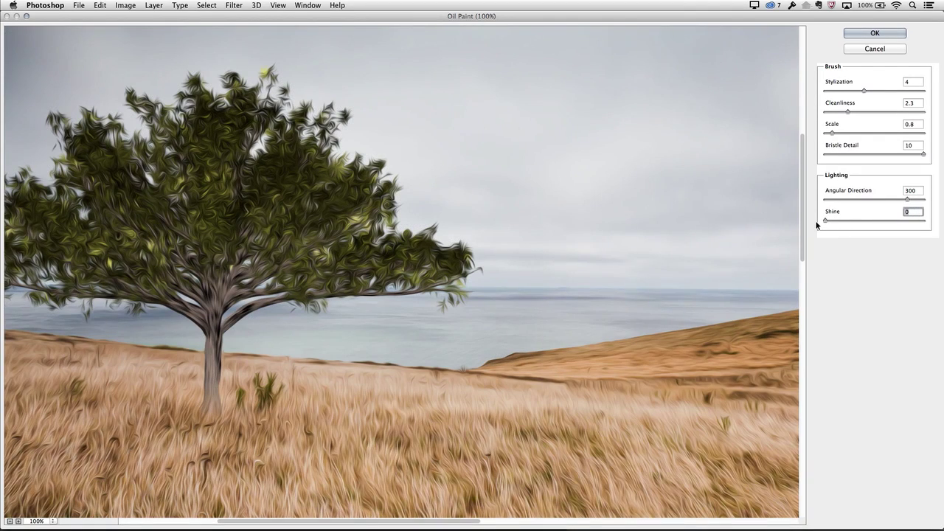
mouse_move(862, 91)
left_mouse_down()
mouse_move(836, 94)
mouse_move(896, 92)
mouse_move(864, 114)
mouse_move(891, 113)
left_mouse_up()
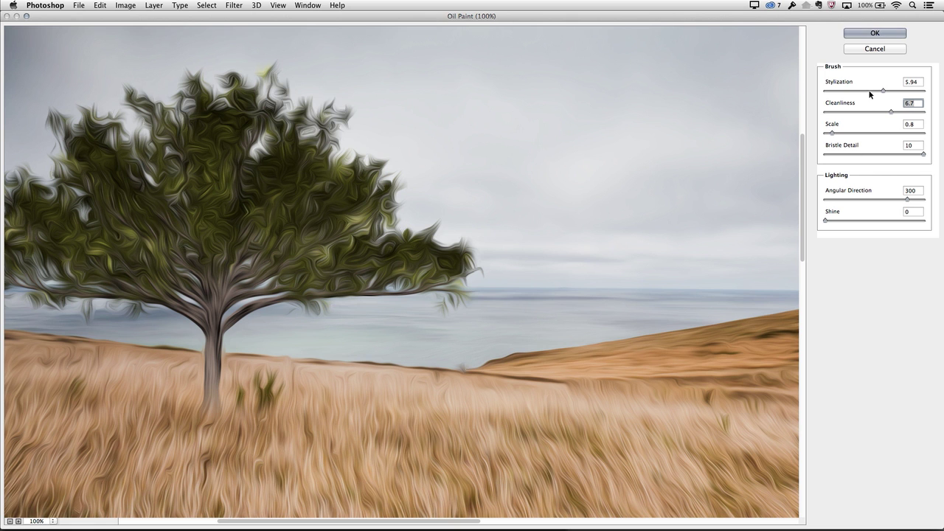
left_click(875, 33)
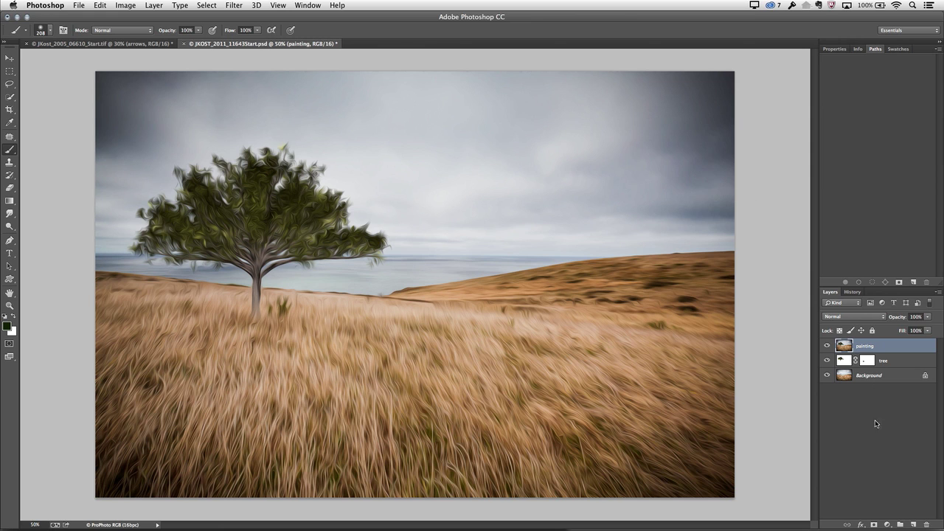
left_click(913, 525)
Step: Rename the new top layer to 'edge'
double_click(863, 345)
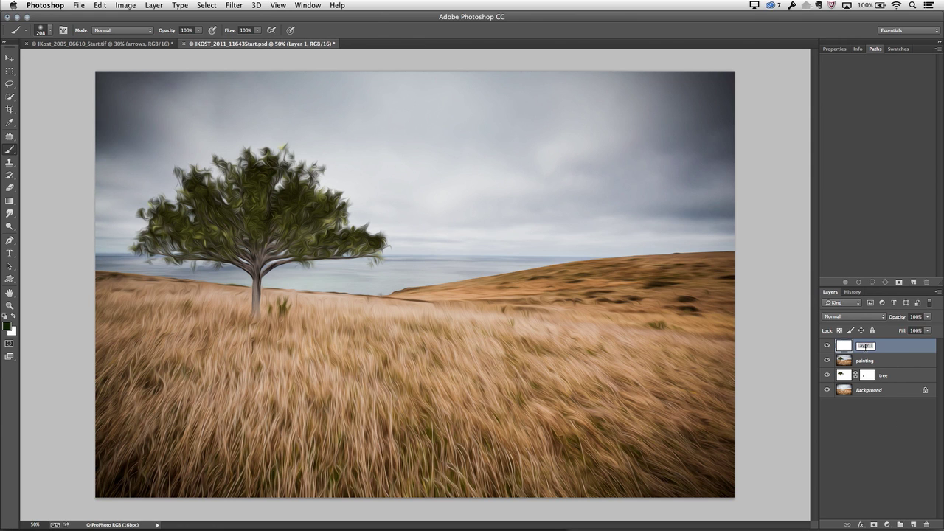
type("sc")
type("ge")
key("Return")
Step: Start a Picture Frame scripted pattern fill and browse its frame style list
key("shift+BackSpace")
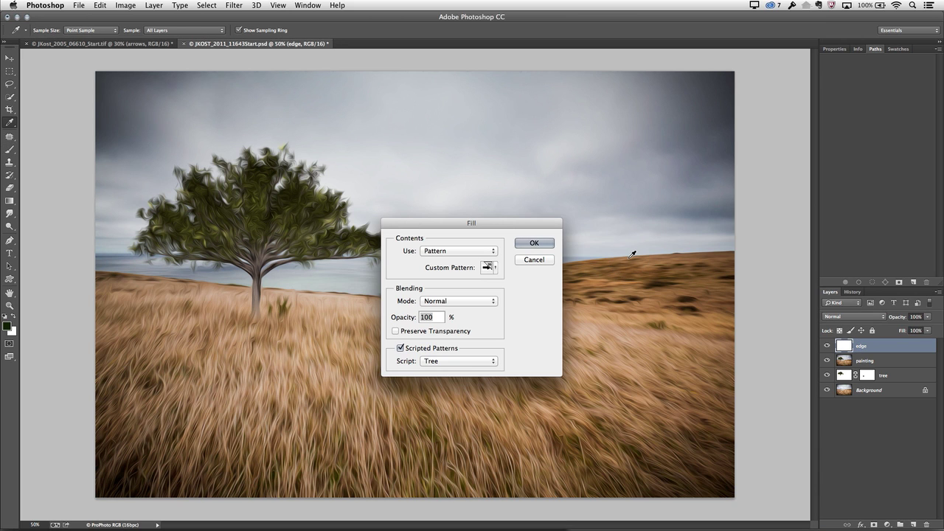
left_click(475, 361)
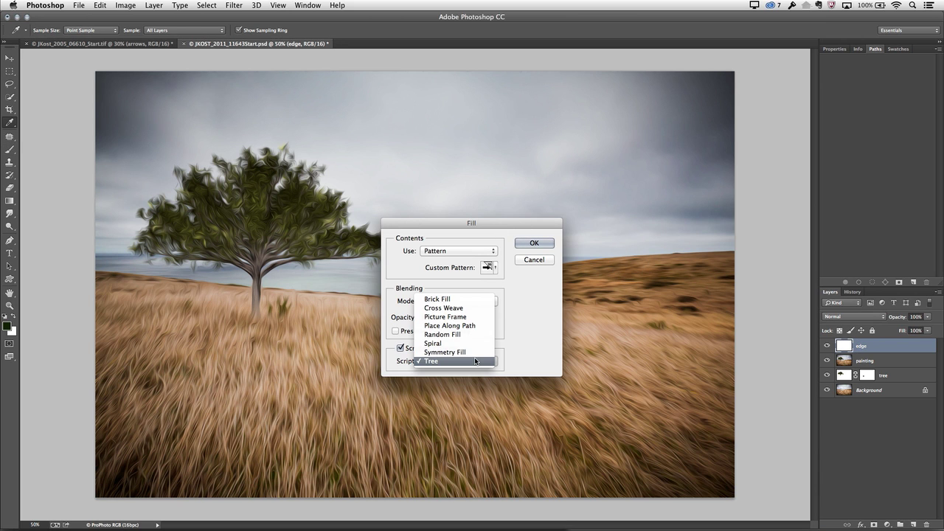
left_click(477, 316)
left_click(535, 244)
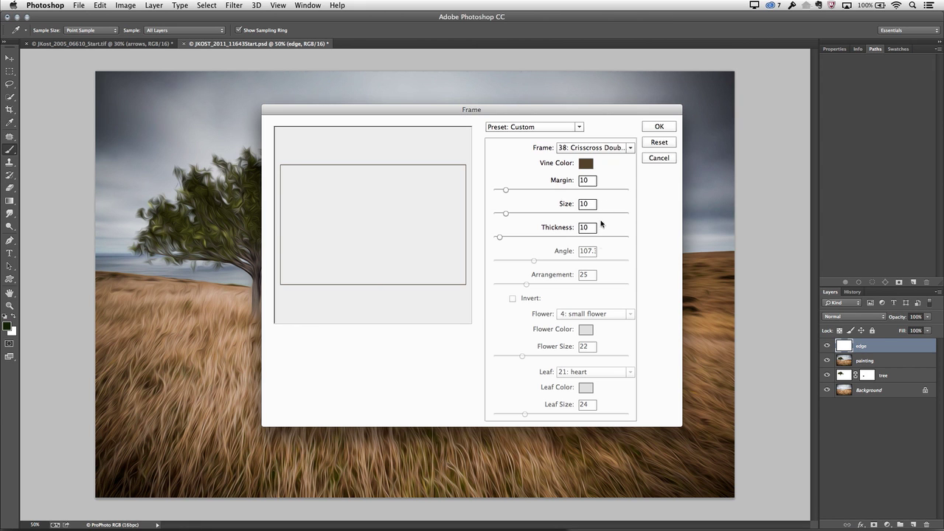
left_click(616, 152)
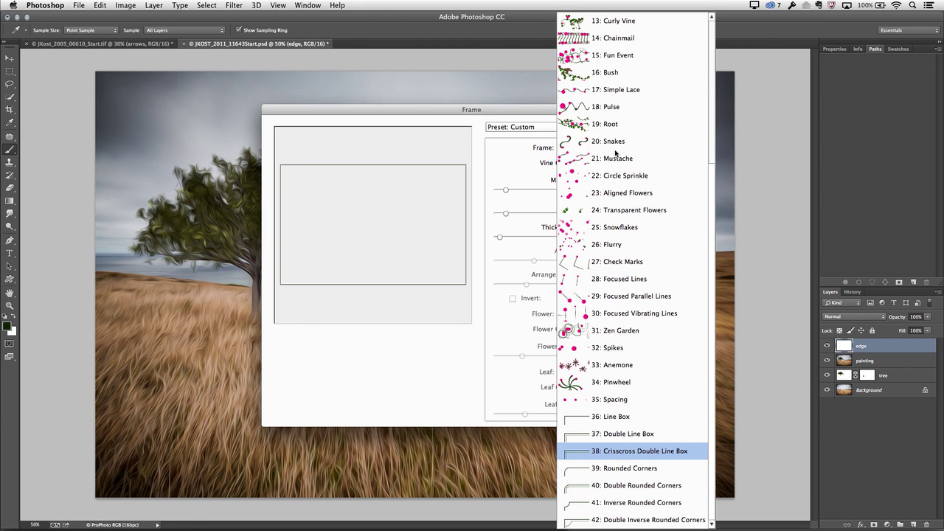
scroll(623, 177, "up", 6)
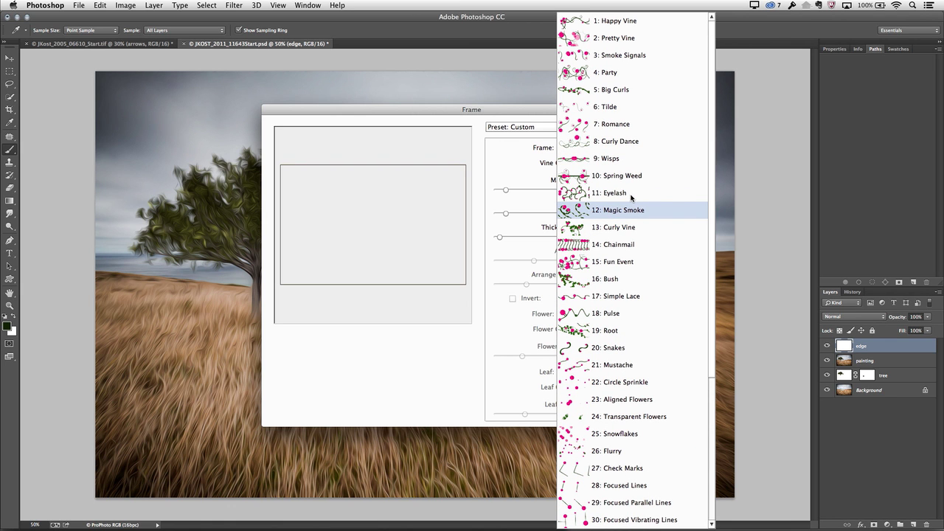
scroll(633, 221, "down", 6)
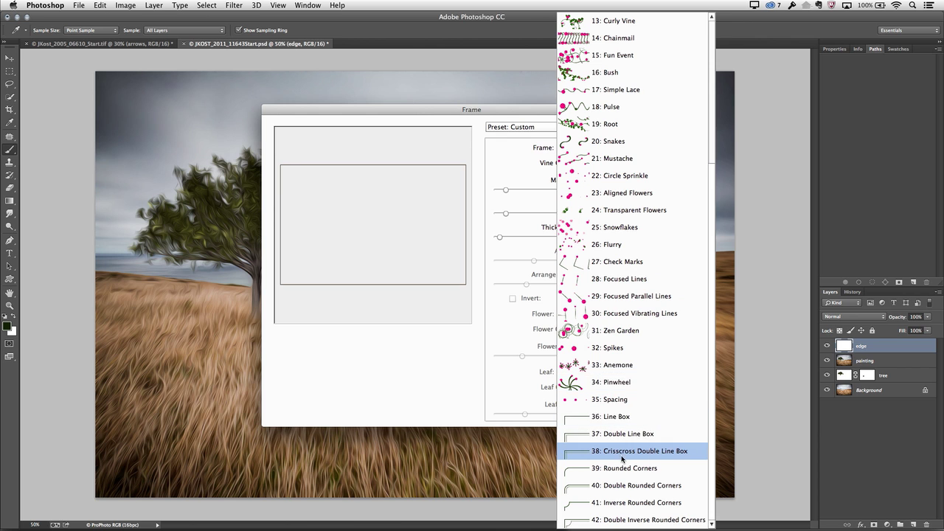
Step: Render a 38: Crisscross Double Line Box frame with Margin 7, Size 29, Thickness 6
left_click(618, 451)
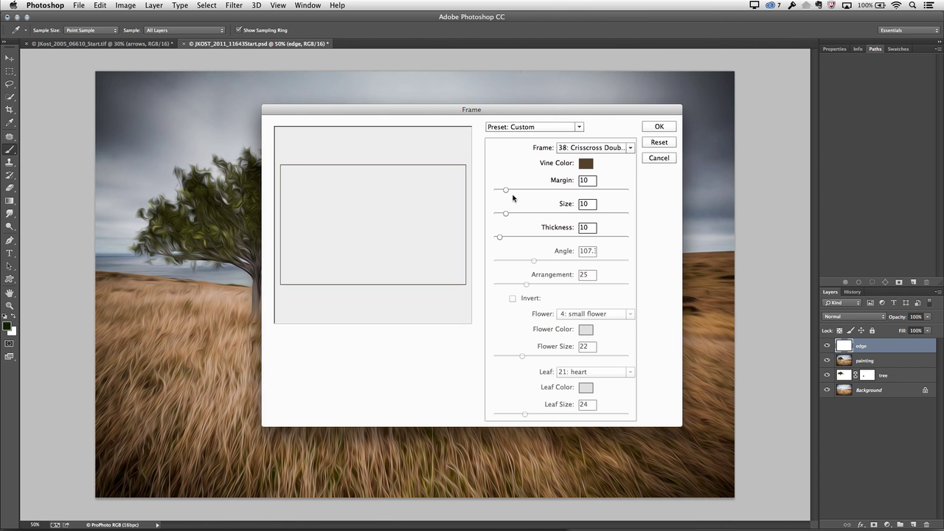
left_click_drag(506, 190, 529, 190)
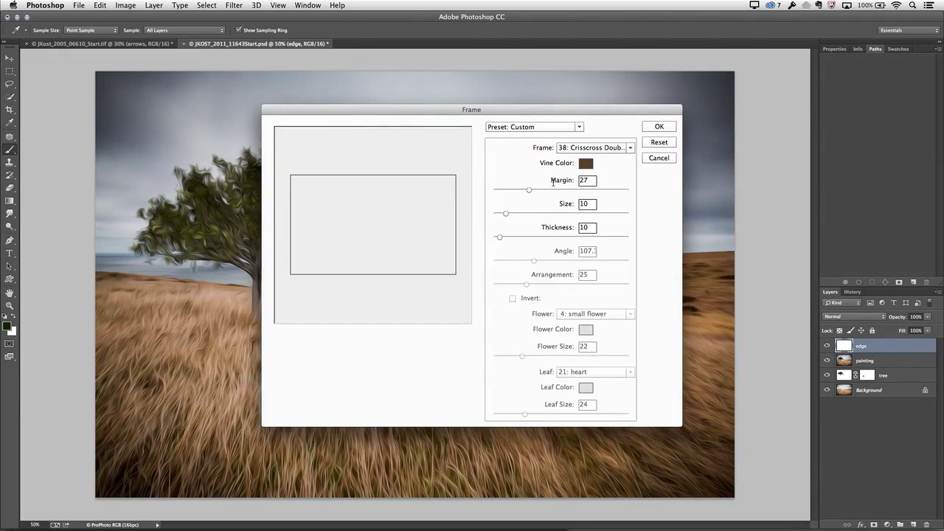
left_click_drag(529, 190, 502, 193)
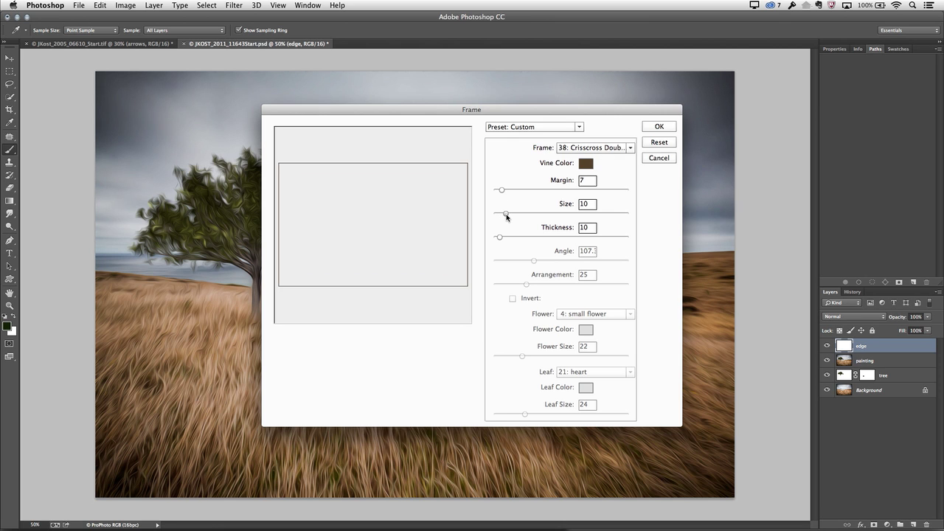
left_click_drag(506, 214, 576, 214)
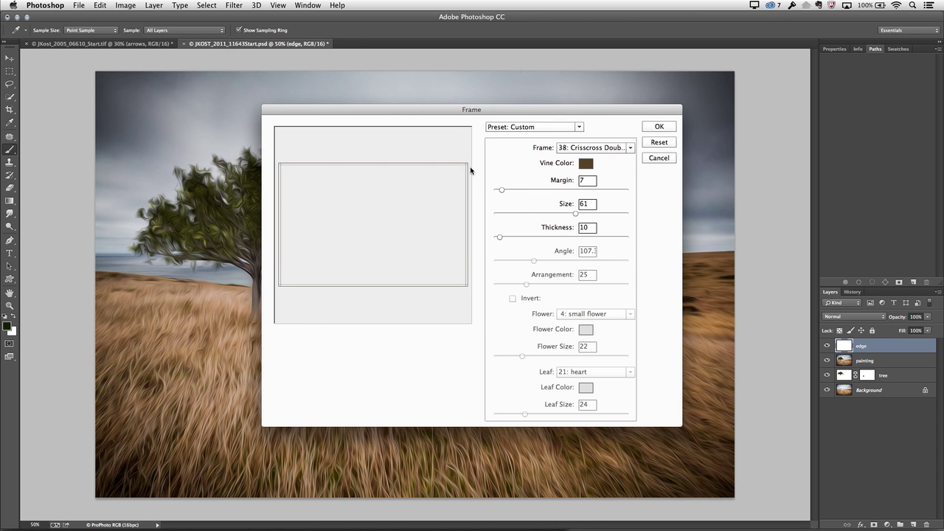
left_click_drag(576, 214, 497, 242)
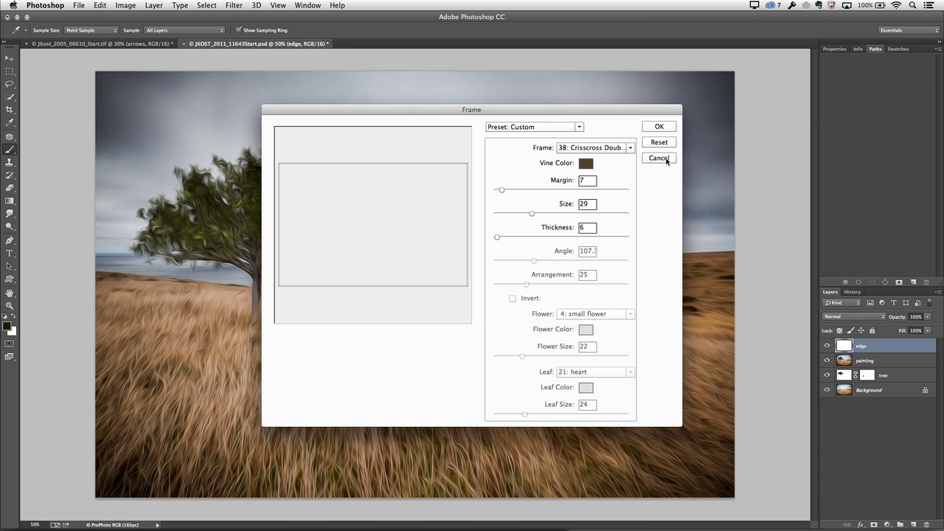
left_click(664, 128)
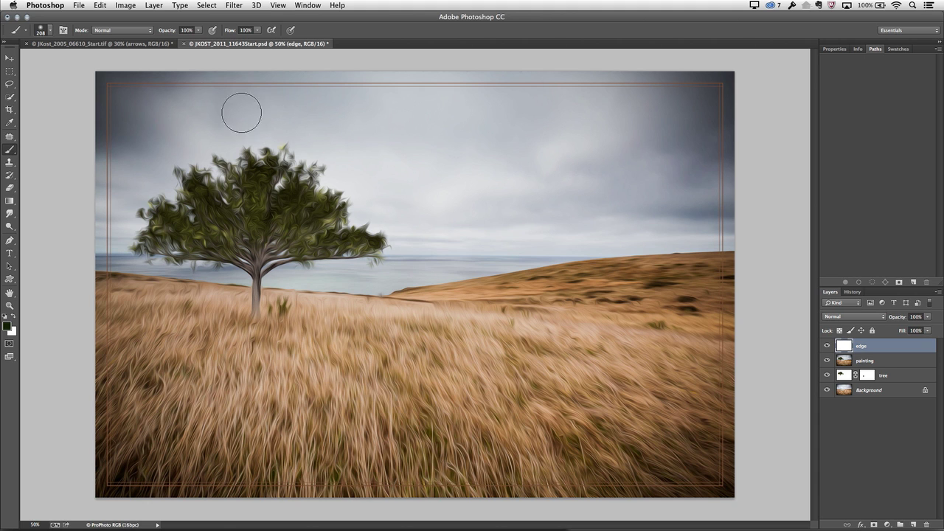
Step: Mask the painting layer to an inset rectangle and hide the tree and Background layers
left_click(10, 72)
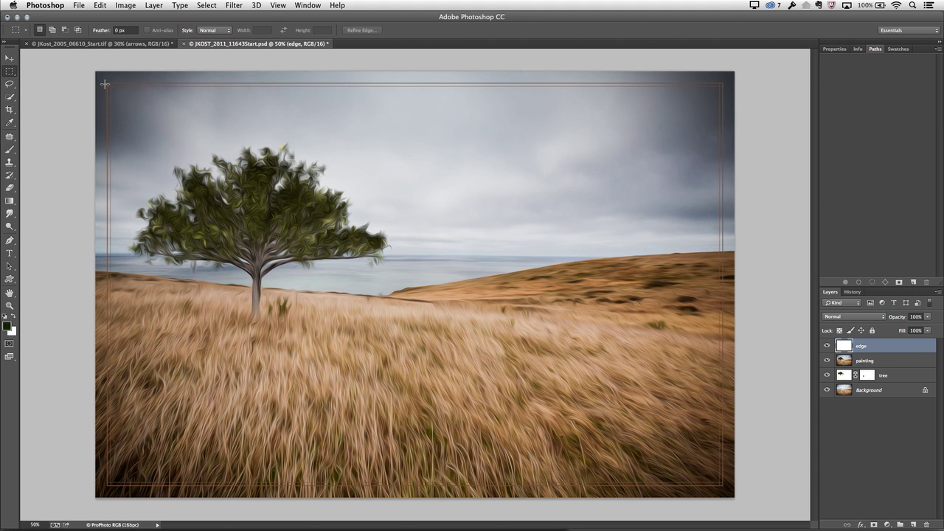
left_click_drag(107, 83, 723, 485)
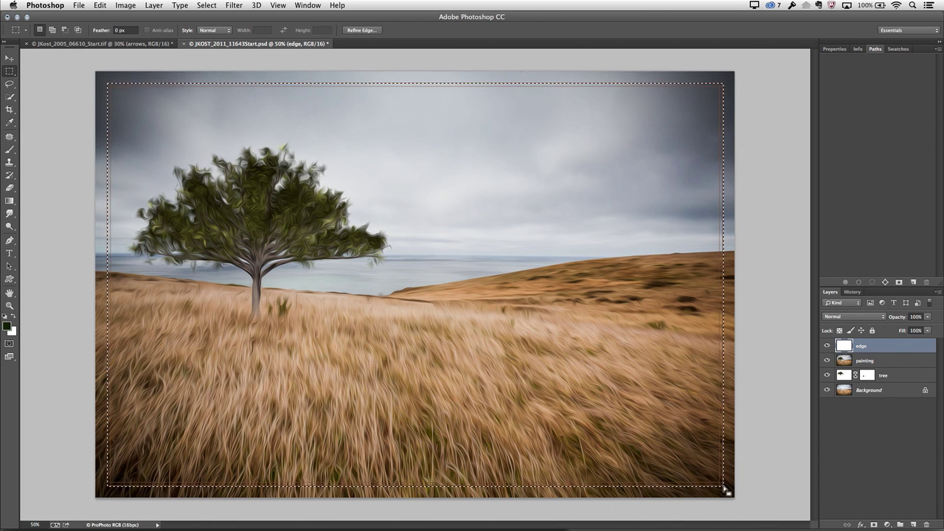
left_click(878, 362)
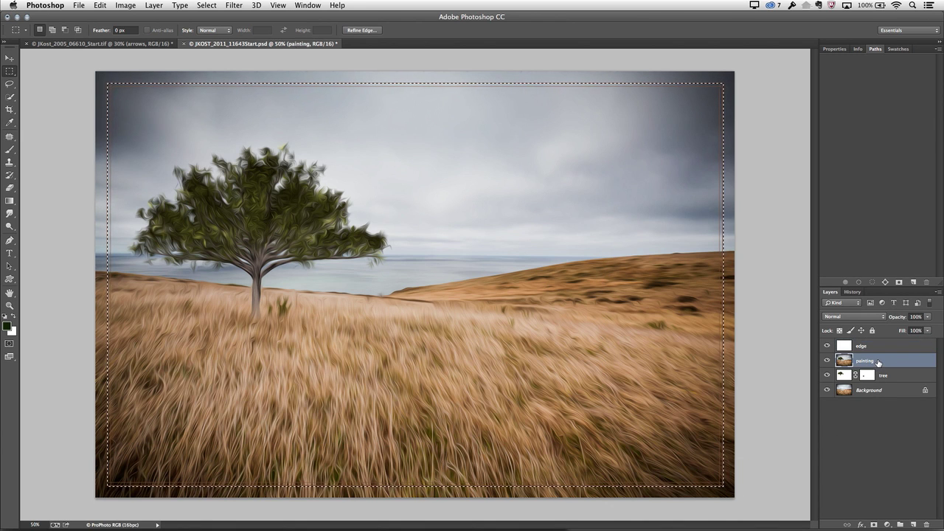
left_click(874, 525)
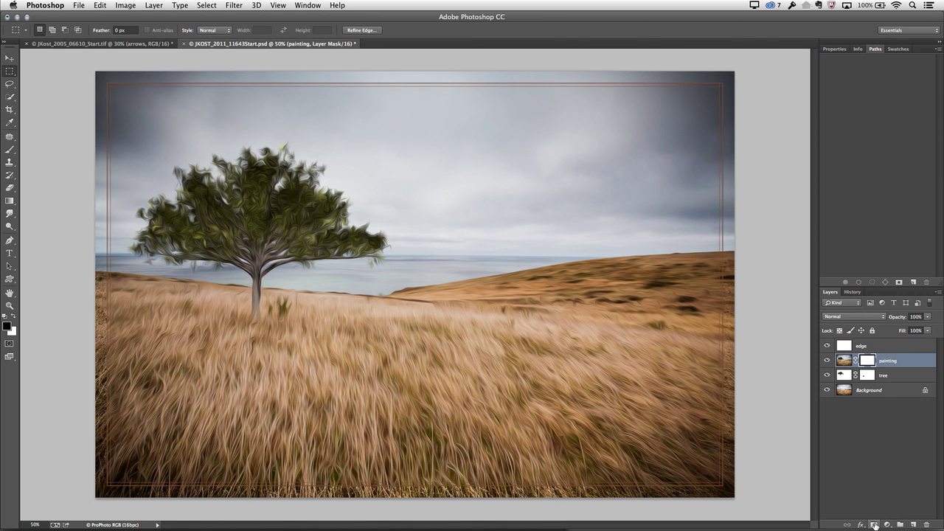
left_click(826, 376)
left_click(827, 390)
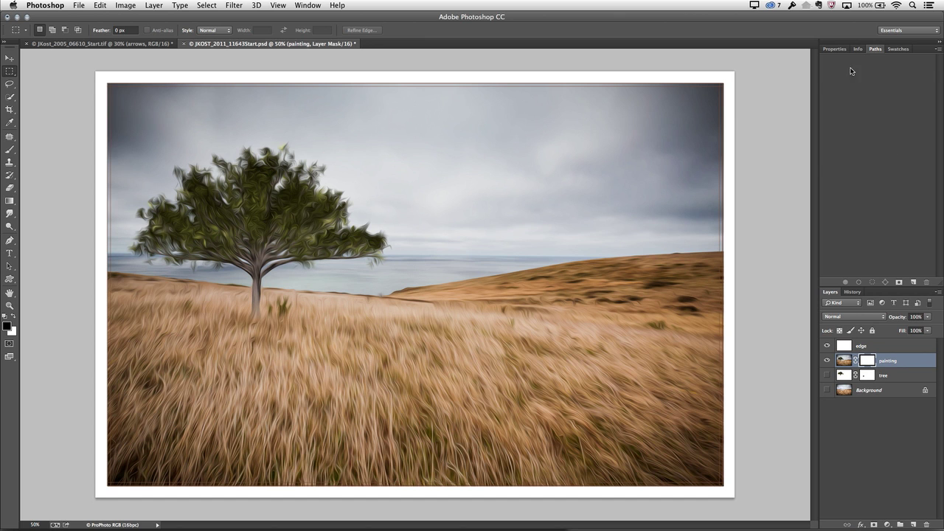
Step: Feather the painting mask by 8.6 px and add a new layer above edge
left_click(837, 49)
left_click_drag(829, 151, 863, 151)
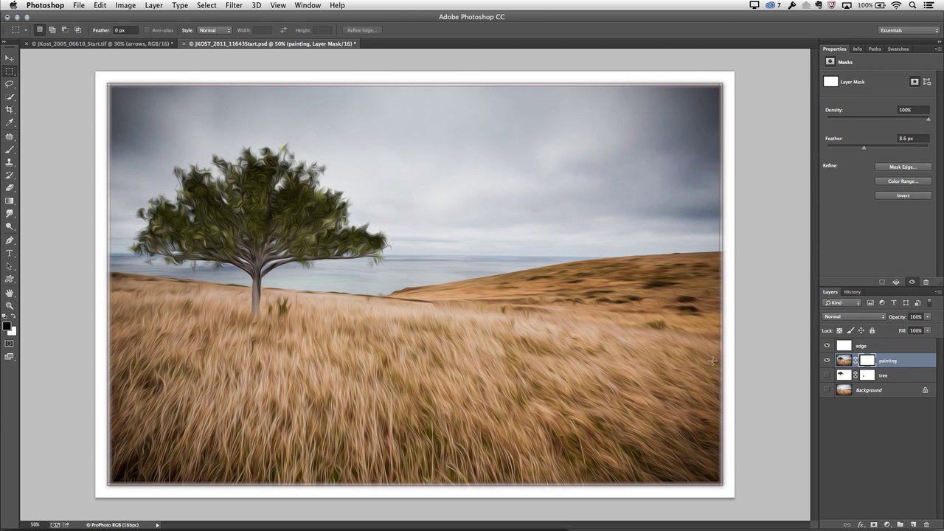
left_click(882, 345)
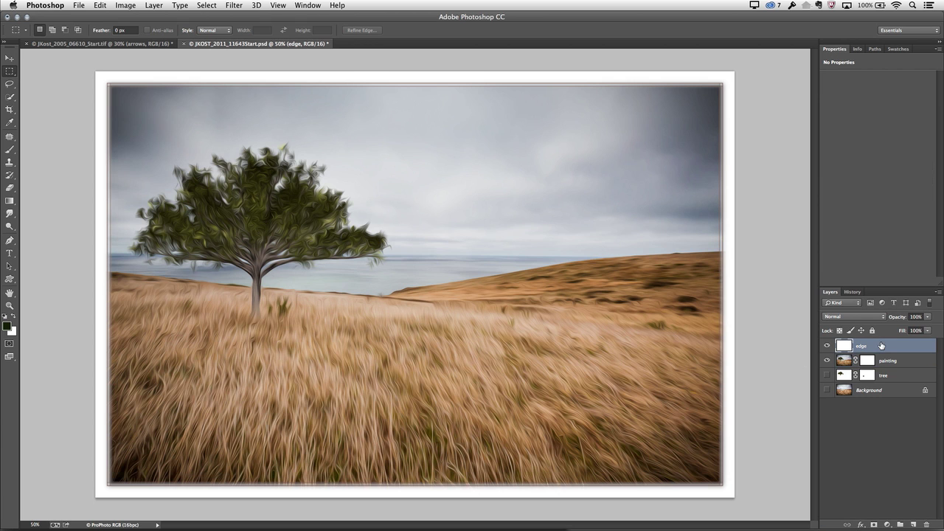
left_click(913, 525)
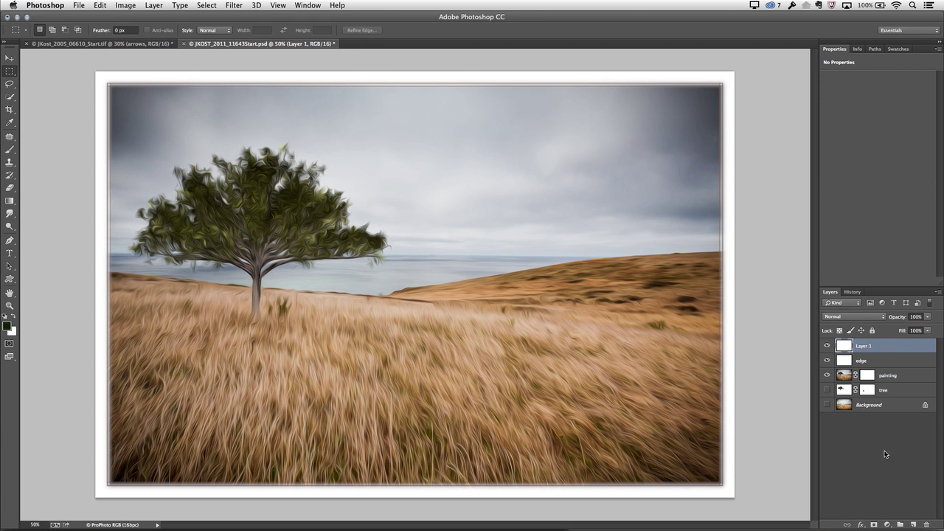
Step: Rename the new top layer to 'edge 2'
double_click(862, 345)
type("edge 2")
key("Return")
Step: Start another Picture Frame pattern fill and bring up the frame style list
key("shift+BackSpace")
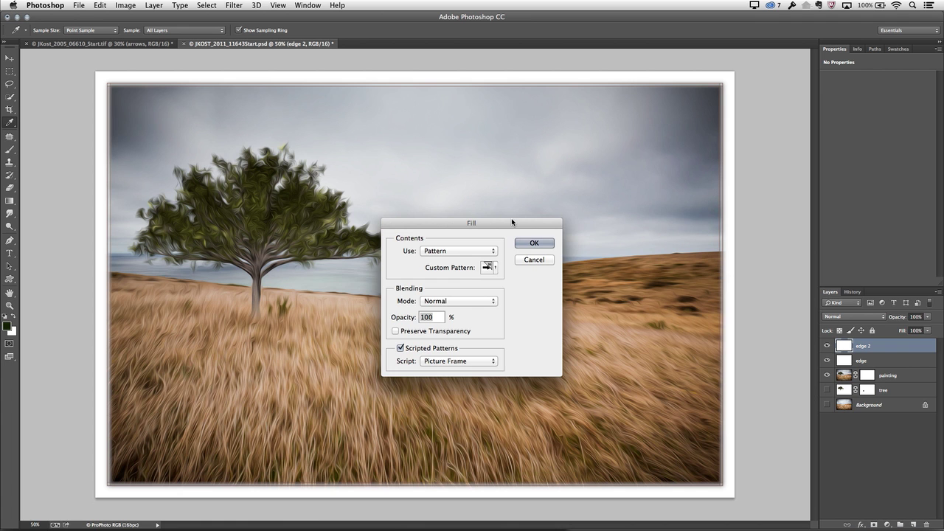
left_click(533, 243)
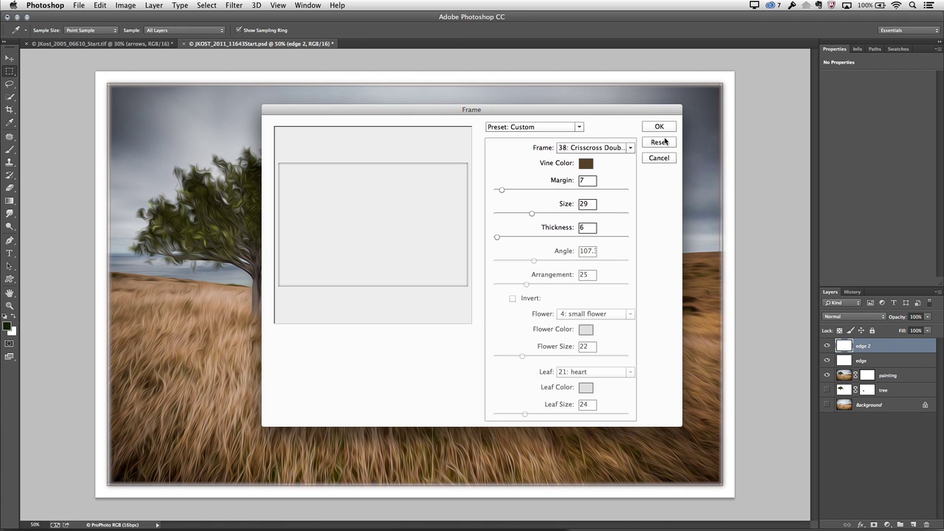
left_click(588, 151)
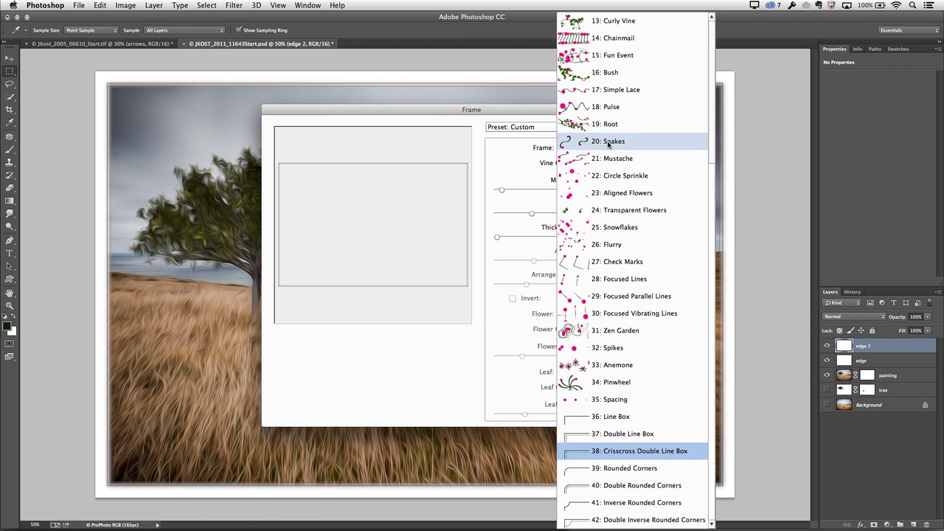
scroll(597, 130, "up", 5)
Step: Choose 1: Happy Vine with Margin 10, Size 11, Thickness 22, Angle 95.4, Arrangement 31
left_click(618, 26)
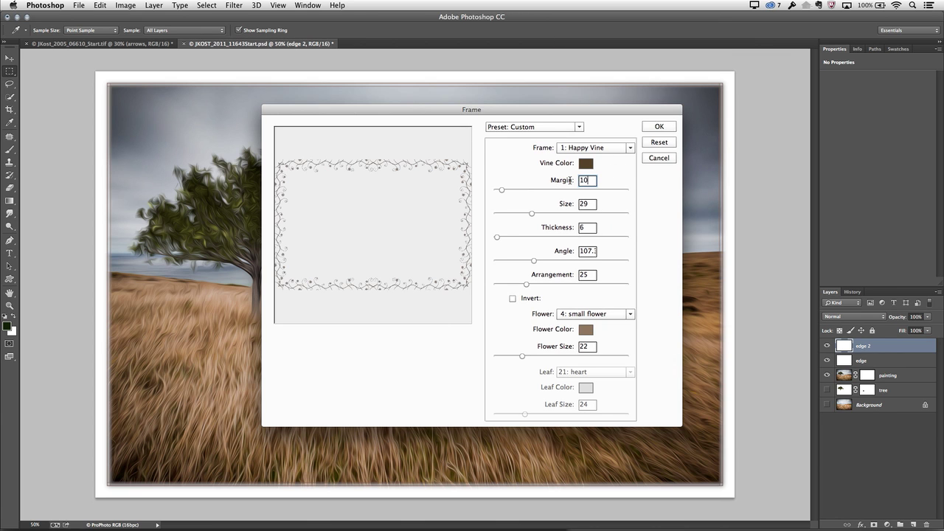
left_click_drag(531, 213, 513, 239)
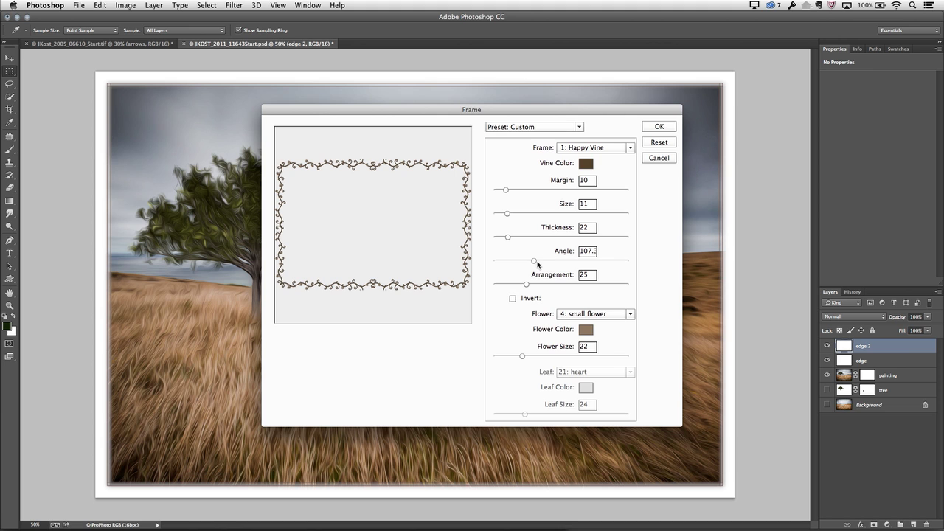
left_click_drag(534, 261, 535, 288)
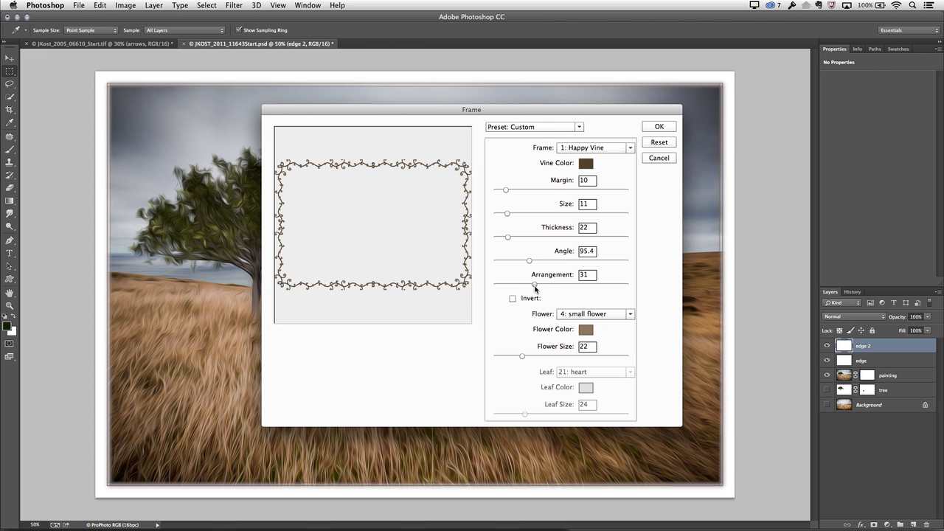
Step: Keep the vine colour green and reselect the Happy Vine frame style
left_click(586, 163)
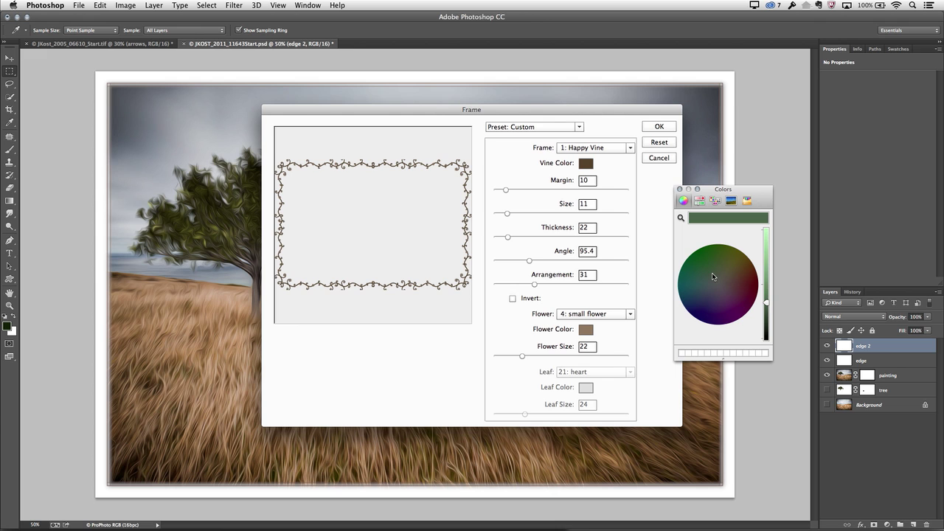
left_click(680, 189)
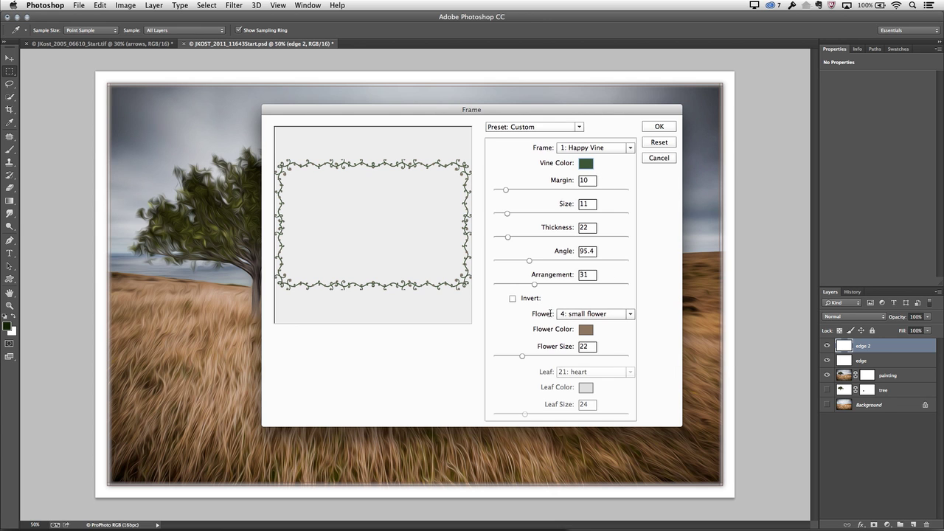
left_click(594, 147)
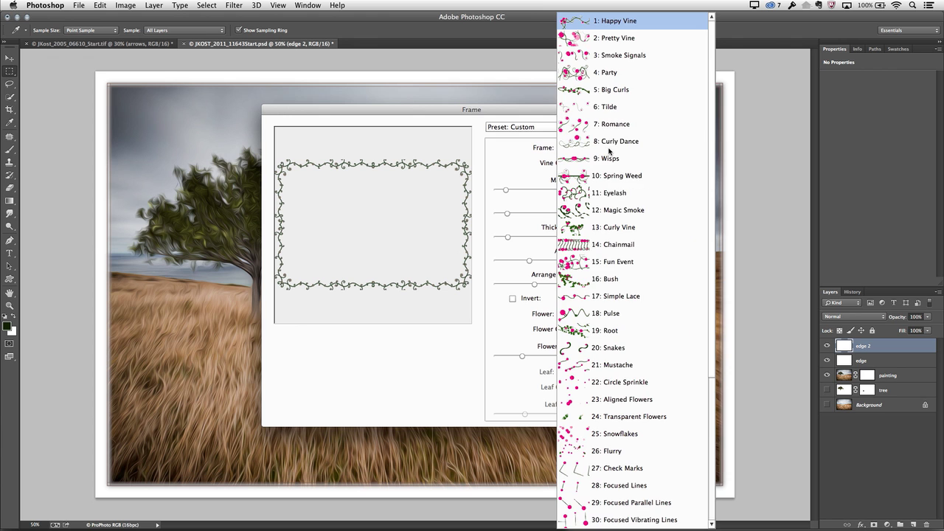
left_click(642, 25)
Step: Give the vine red 4: small flower blossoms and render the frame
left_click(594, 315)
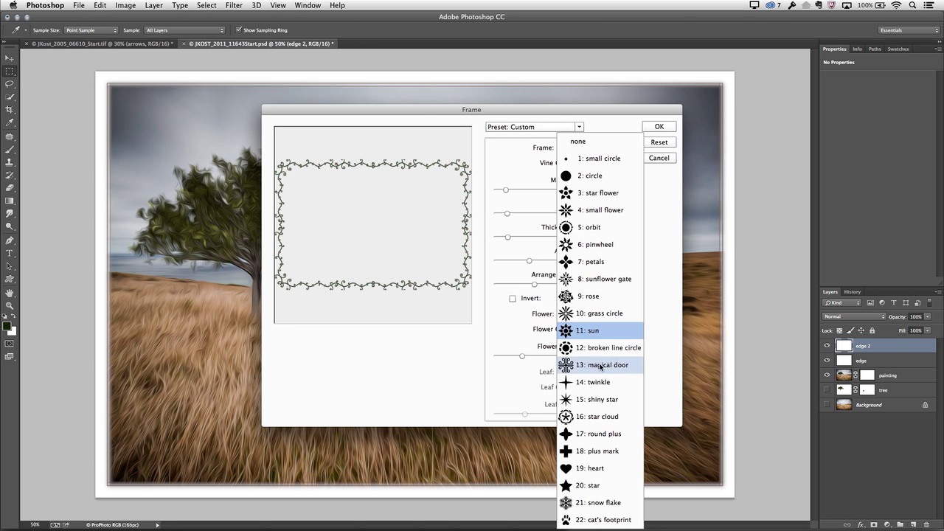
left_click(599, 212)
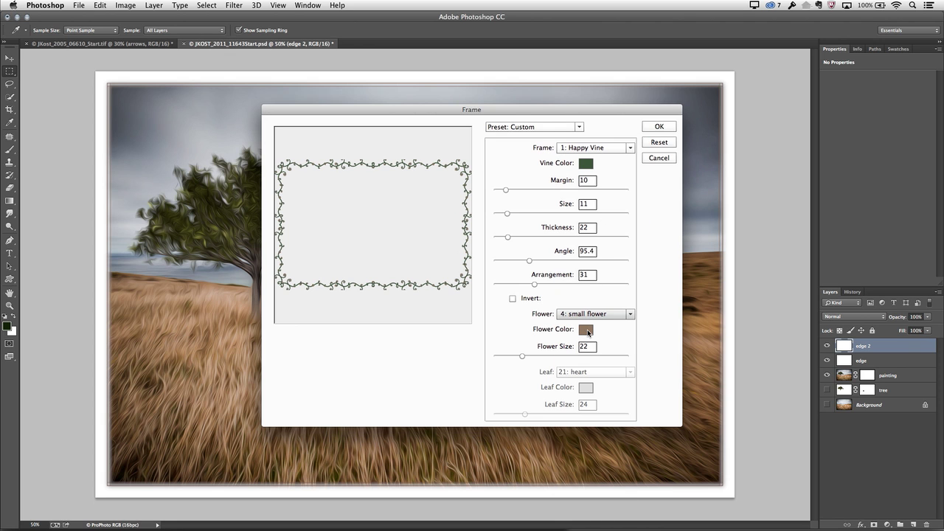
left_click(587, 333)
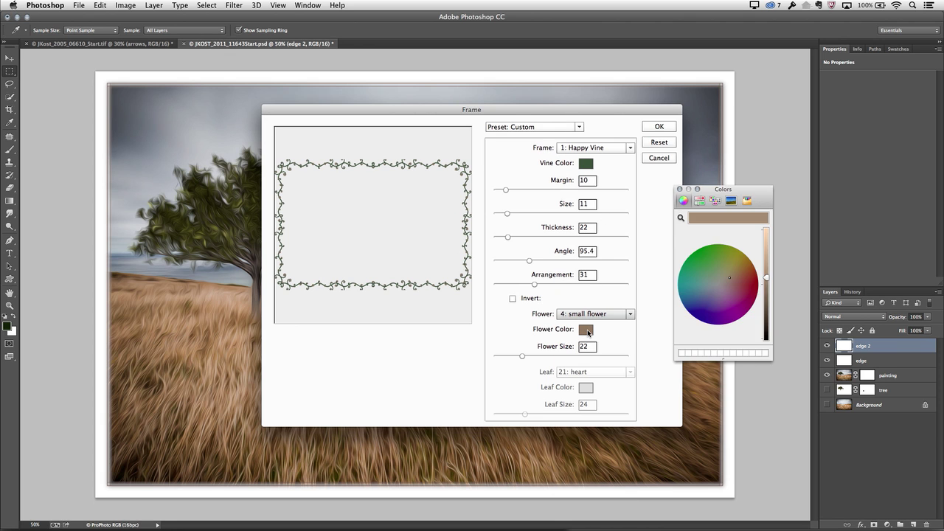
left_click(741, 288)
left_click(679, 189)
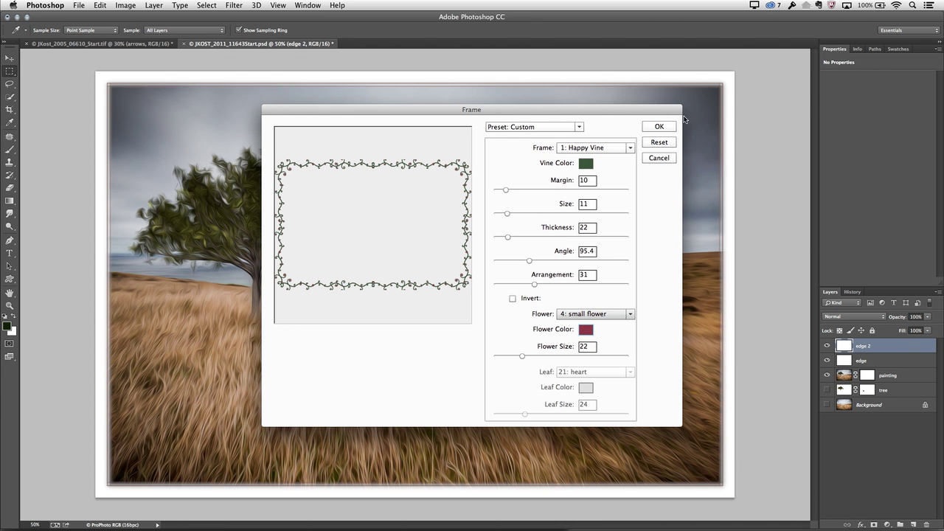
left_click(661, 127)
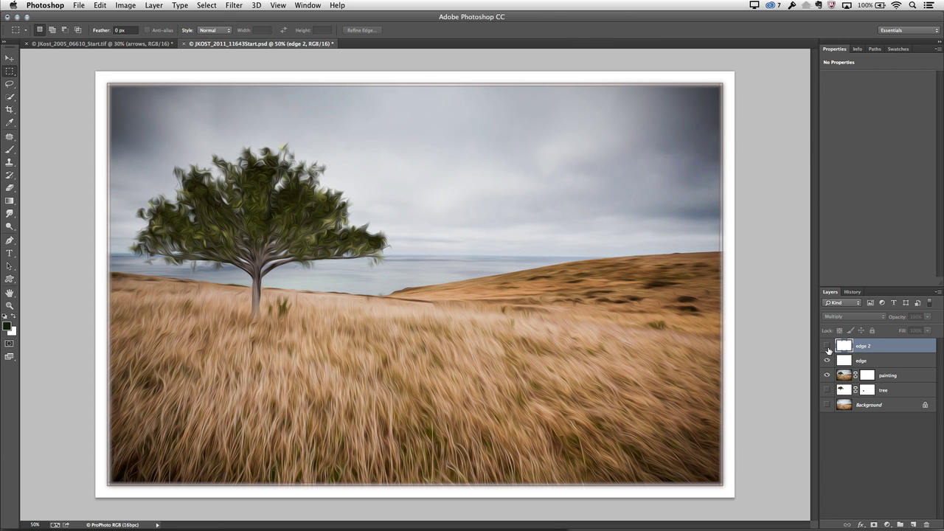
Step: Create a new 1200 × 800 px, 300 ppi Custom document with a dark green background
key("super+n")
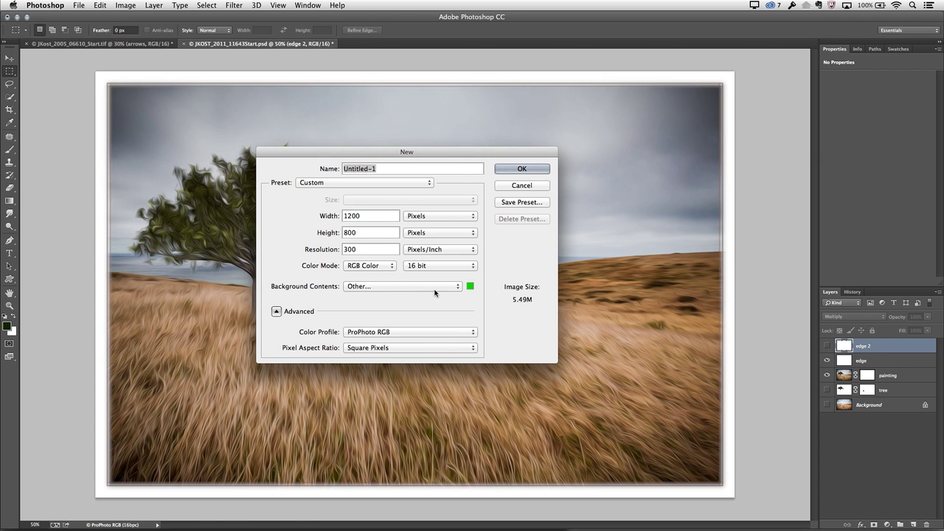
left_click(372, 288)
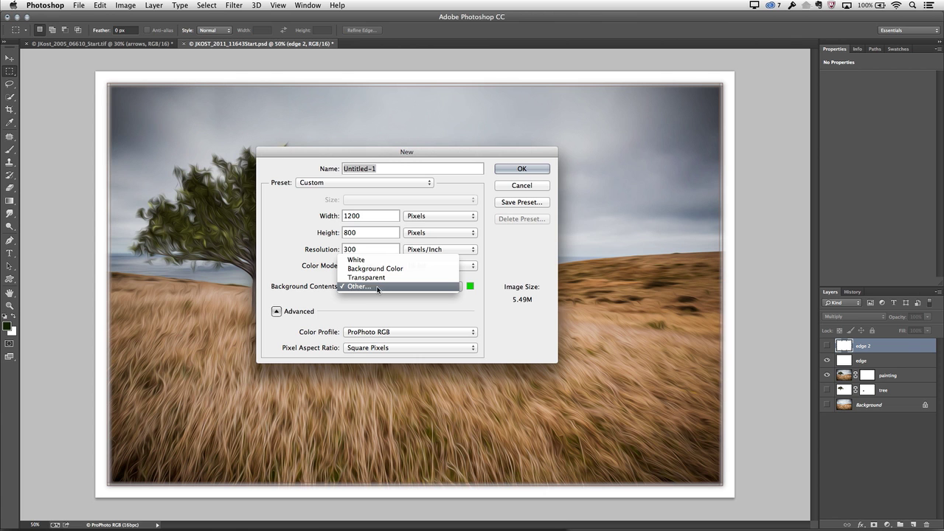
left_click(370, 287)
left_click_drag(483, 192, 638, 177)
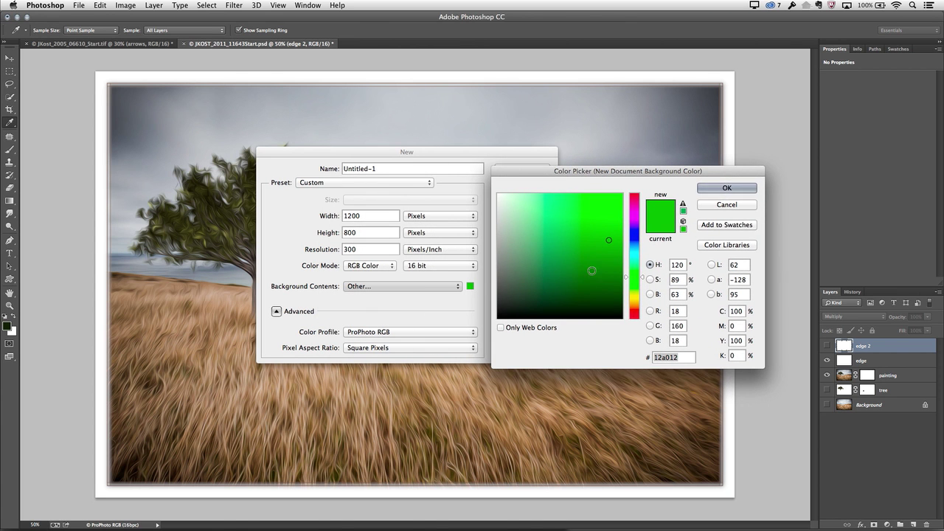
left_click(556, 296)
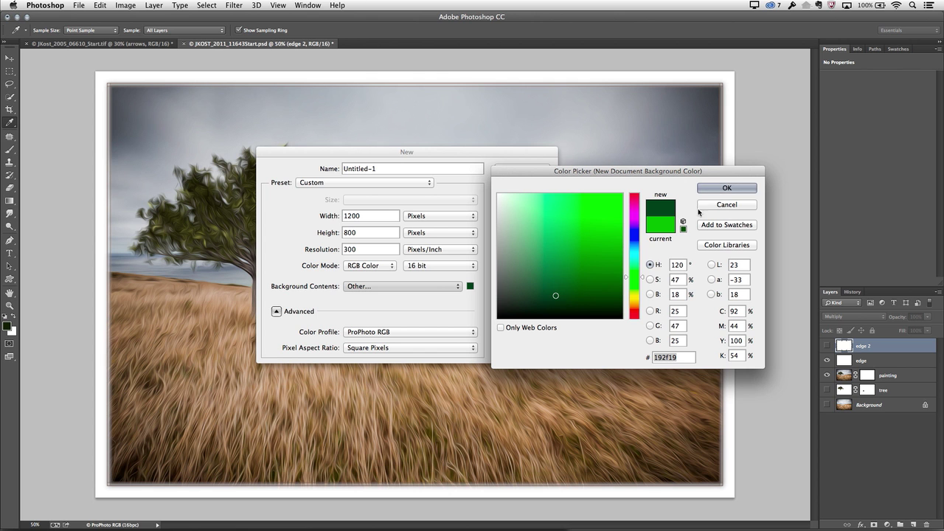
left_click(727, 188)
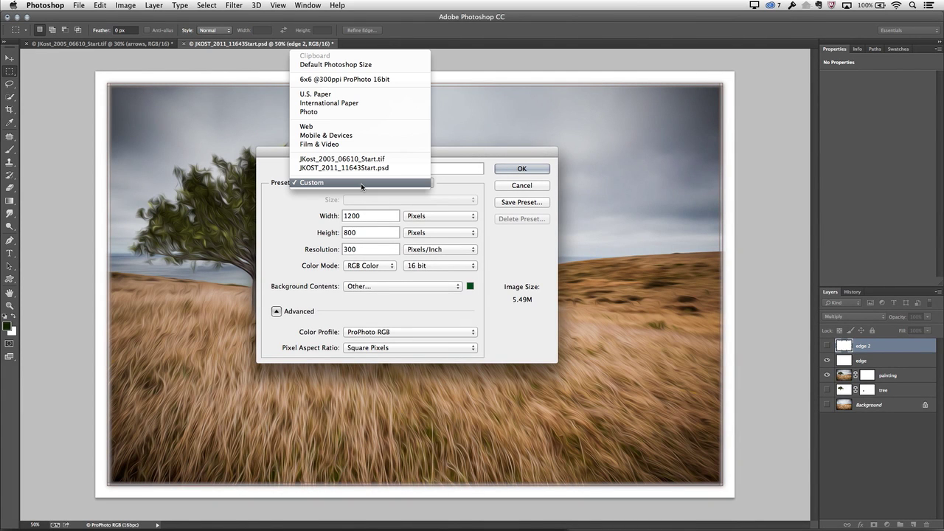
left_click(323, 193)
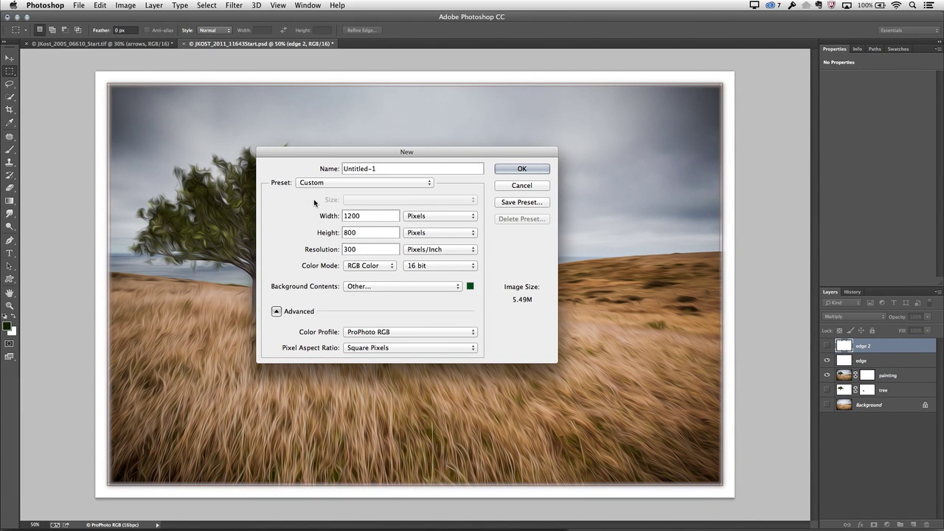
left_click(520, 172)
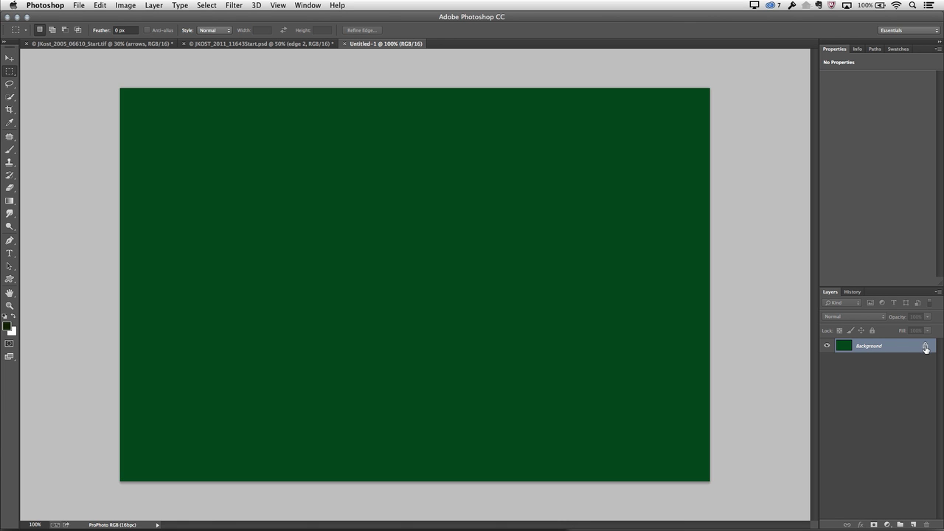
Step: Unlock the green document's Background into Layer 0 and return to JKOST_2011_11643Start.psd
left_click(926, 347)
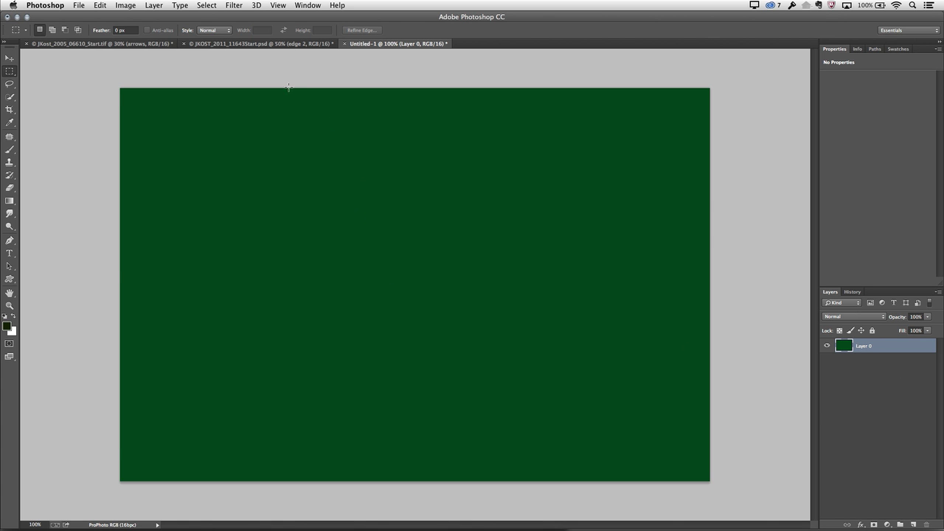
left_click(264, 44)
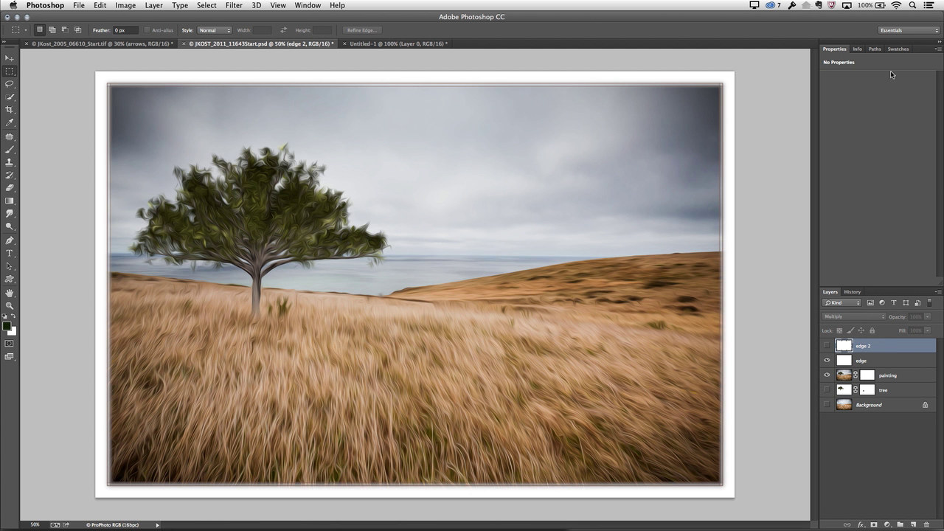
Step: Show the Swatches panel and preview the Rectangle Tool's fill and stroke colour choices
left_click(904, 50)
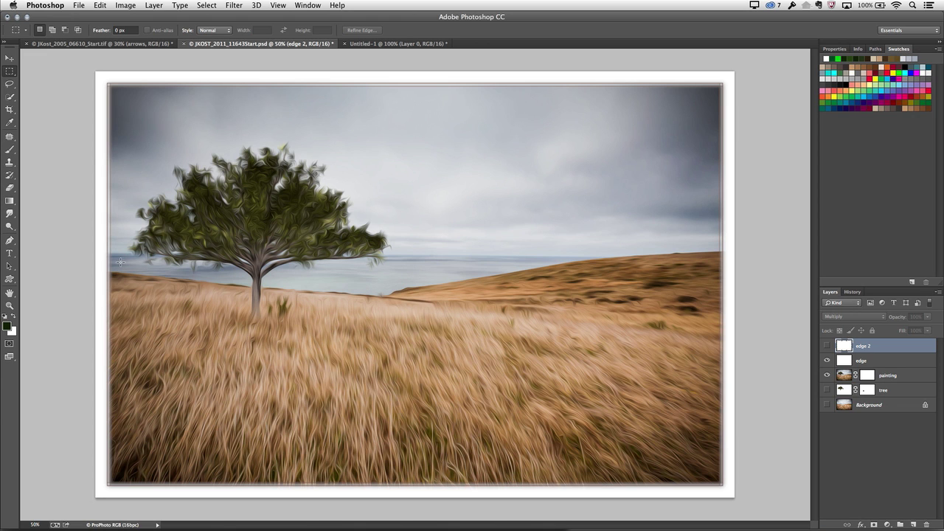
left_click_drag(4, 283, 50, 277)
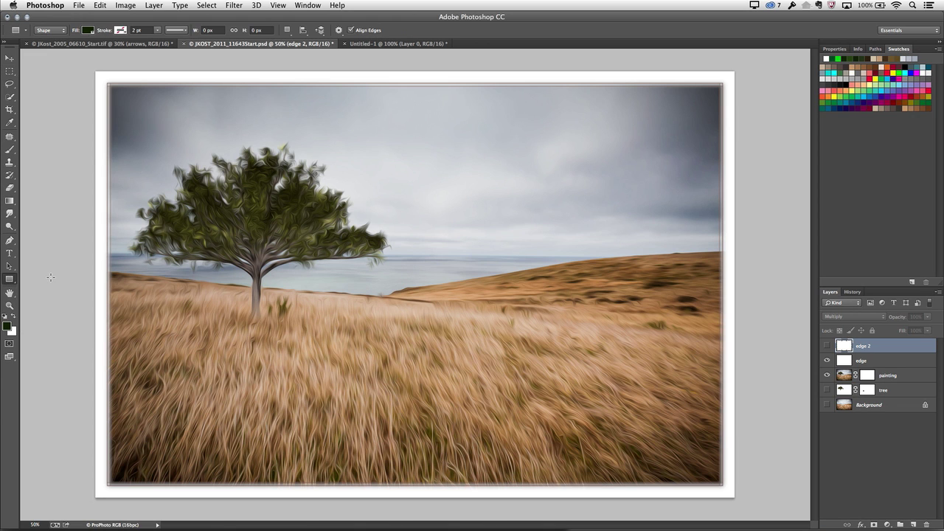
left_click(88, 30)
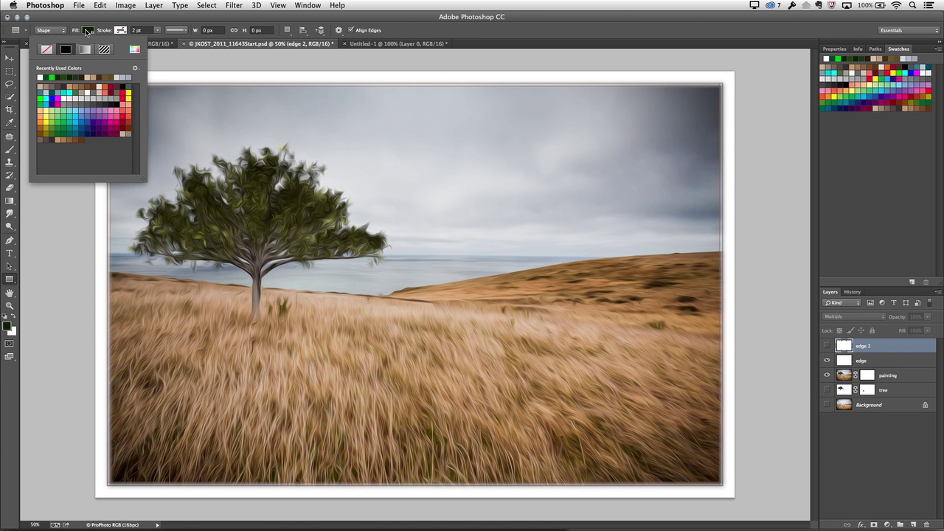
left_click(120, 33)
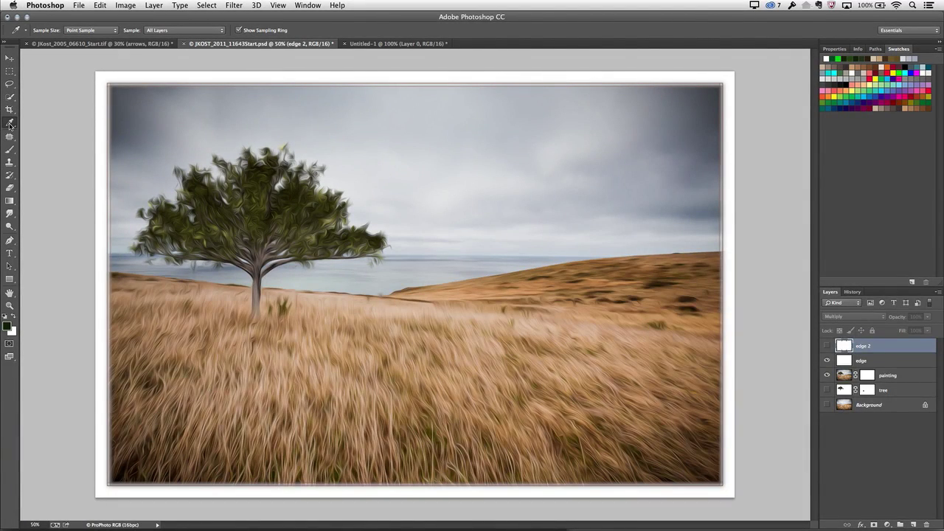
Step: With the Color Sampler Tool, place four samplers across the sky
left_click_drag(10, 126, 49, 135)
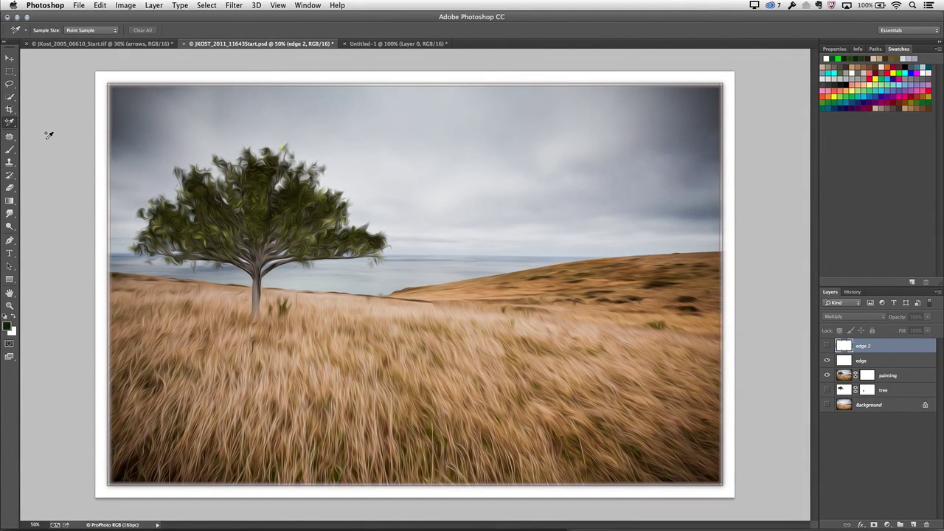
left_click(400, 135)
left_click(497, 132)
left_click(476, 194)
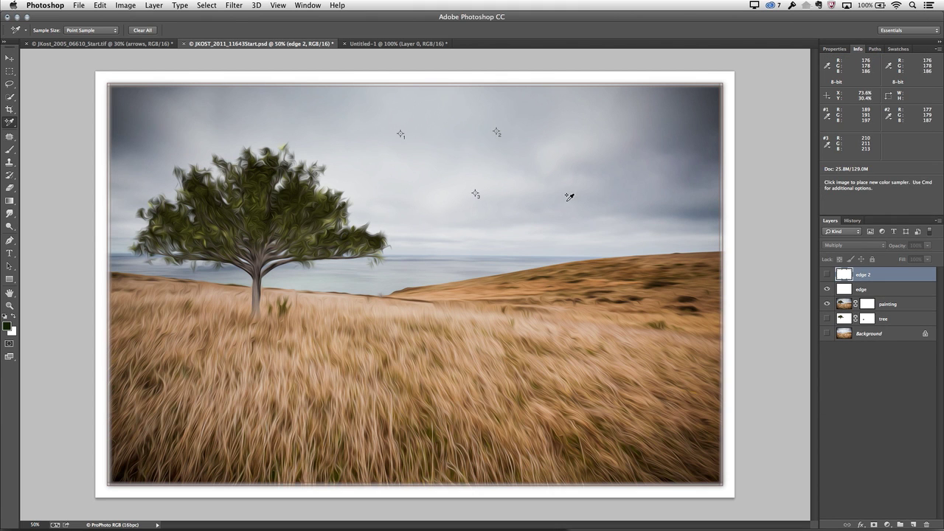
left_click(567, 202)
Step: Add six more samplers on the hillside, grass and shoreline
left_click(578, 276)
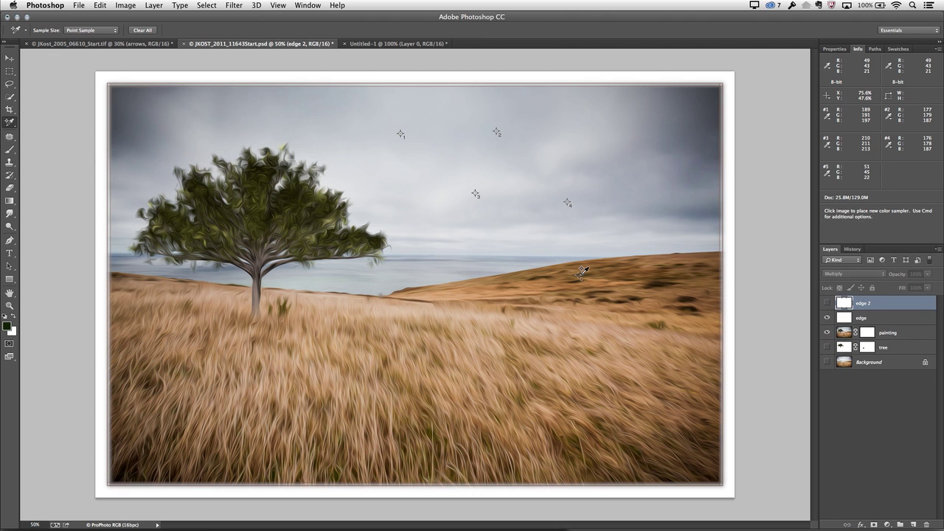
left_click(550, 301)
left_click(547, 347)
left_click(405, 343)
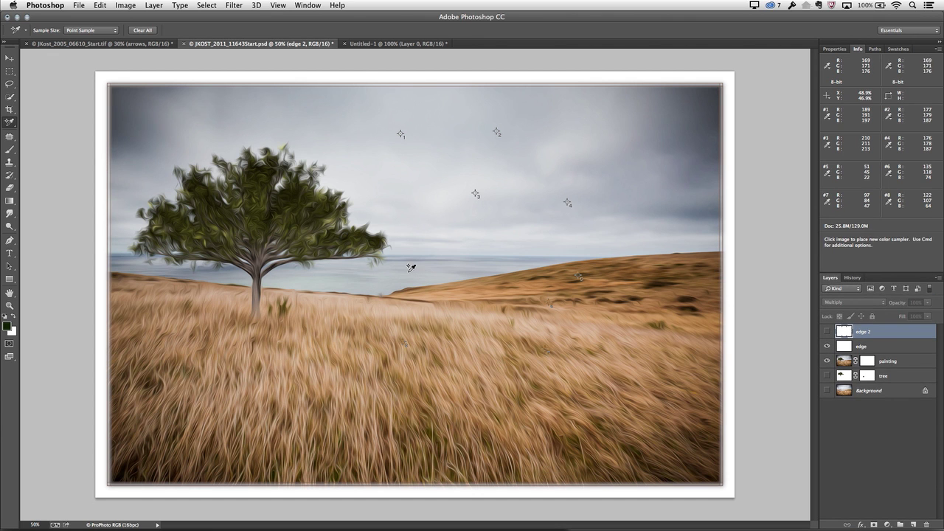
left_click(408, 272)
left_click(311, 272)
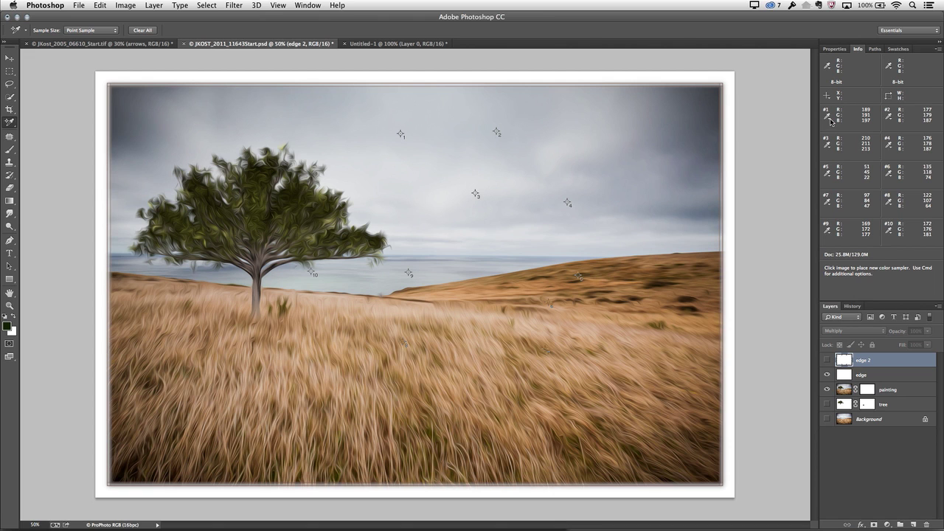
left_click(831, 121)
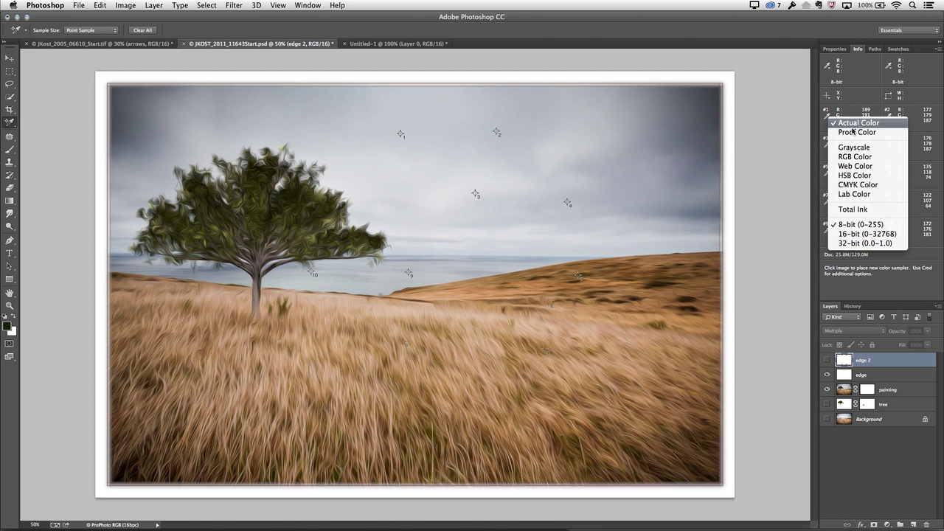
Step: Switch the sampler readouts to CMYK Color after briefly trying Grayscale
left_click(863, 148)
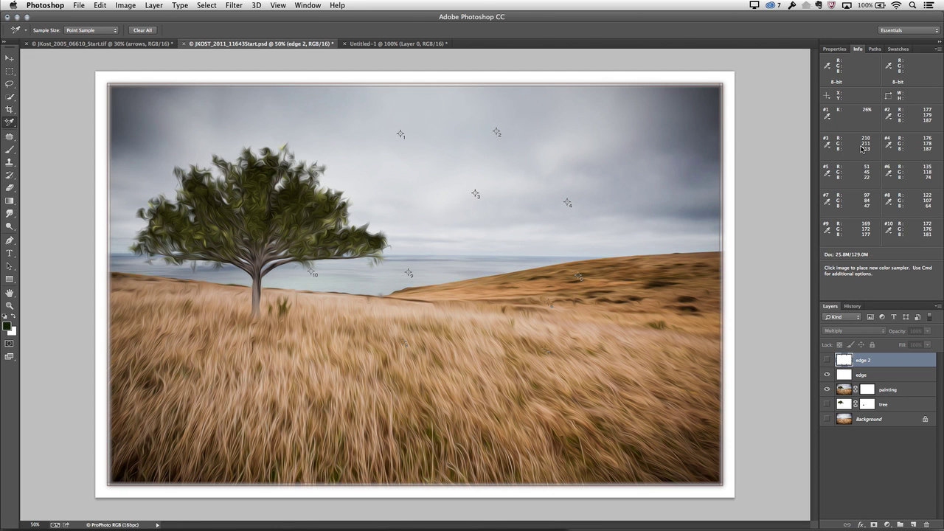
left_click(828, 119)
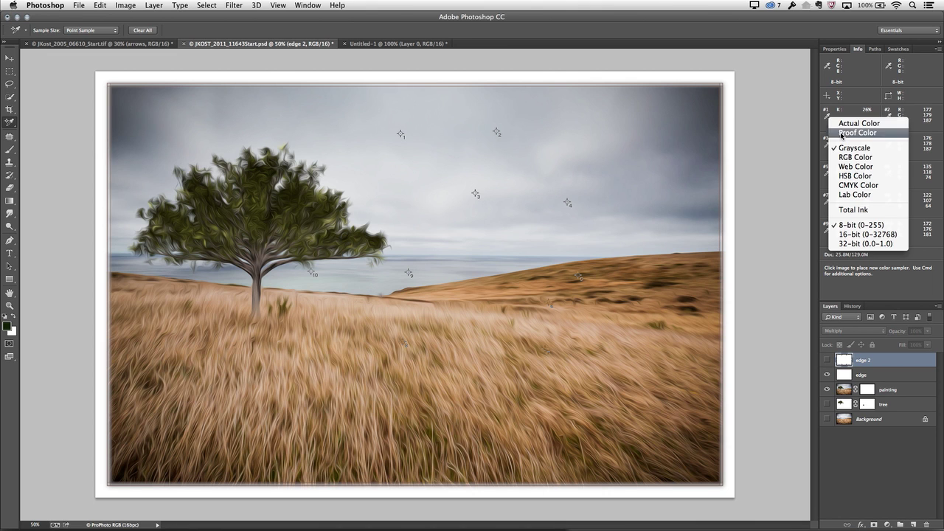
left_click(859, 185)
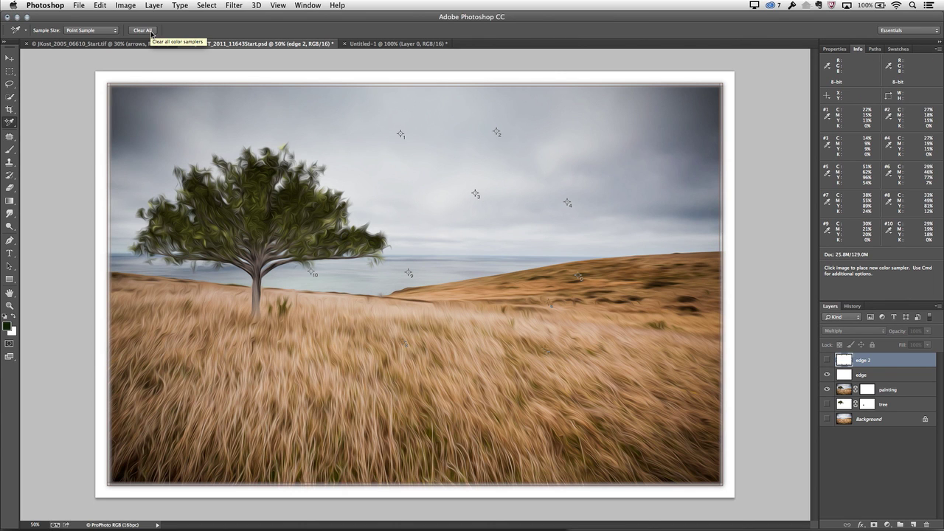
Step: Clear all ten colour samplers with Clear All
left_click(151, 32)
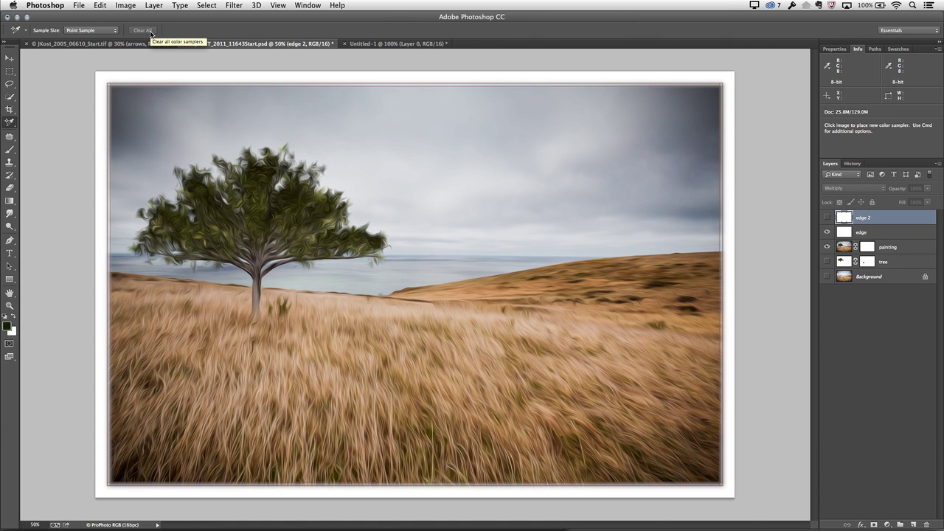